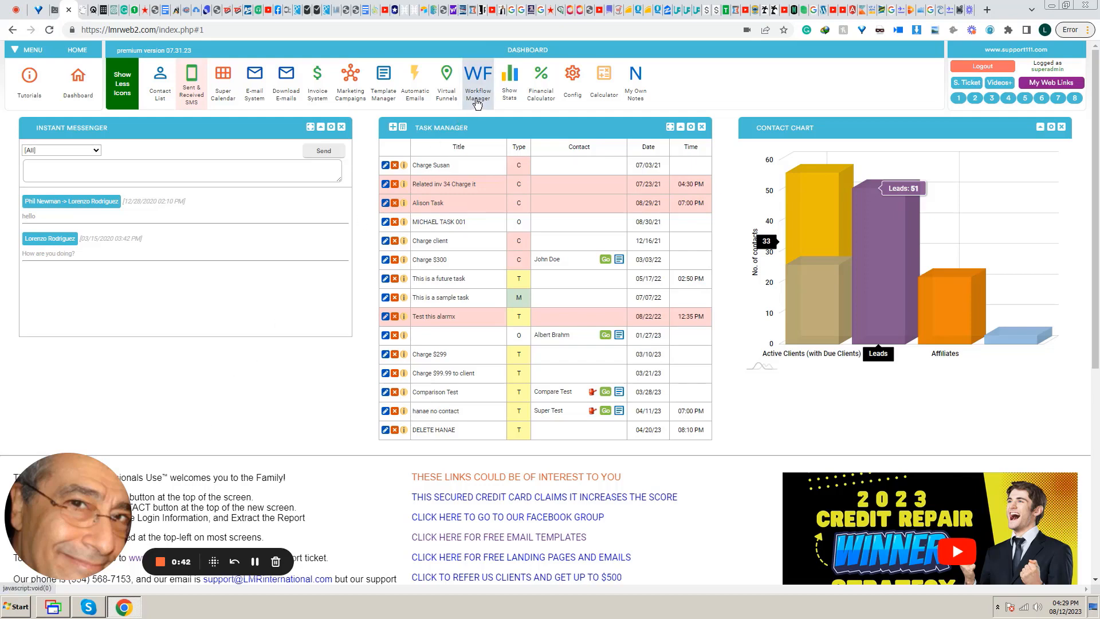
Step: View the workflow manager, its action schedule for all contacts and the contact list, ending back on the dashboard
click(475, 102)
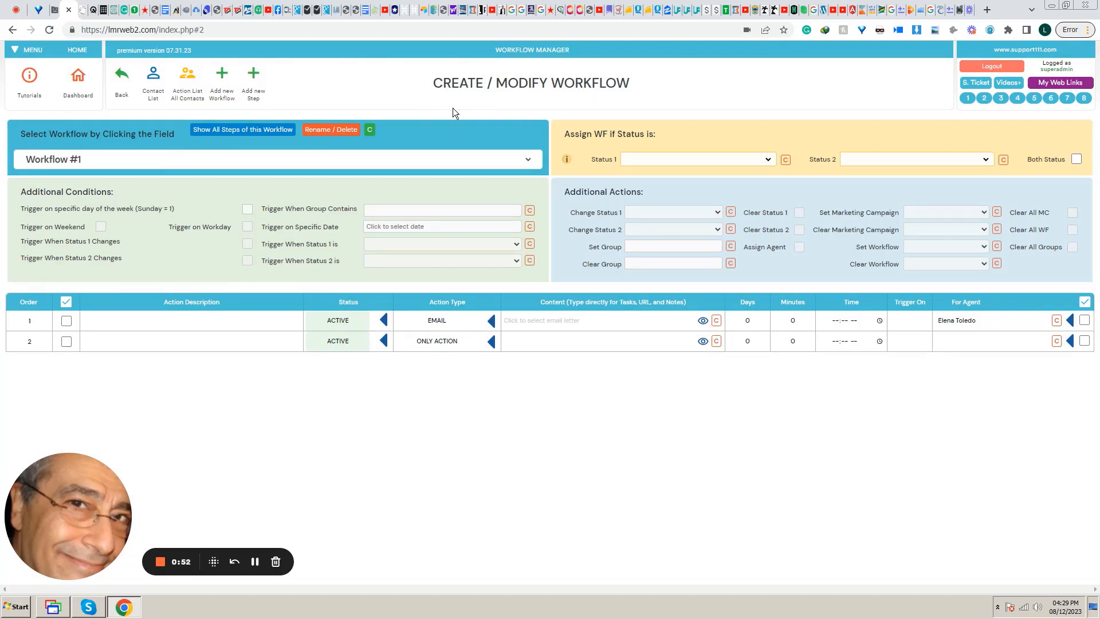
click(191, 103)
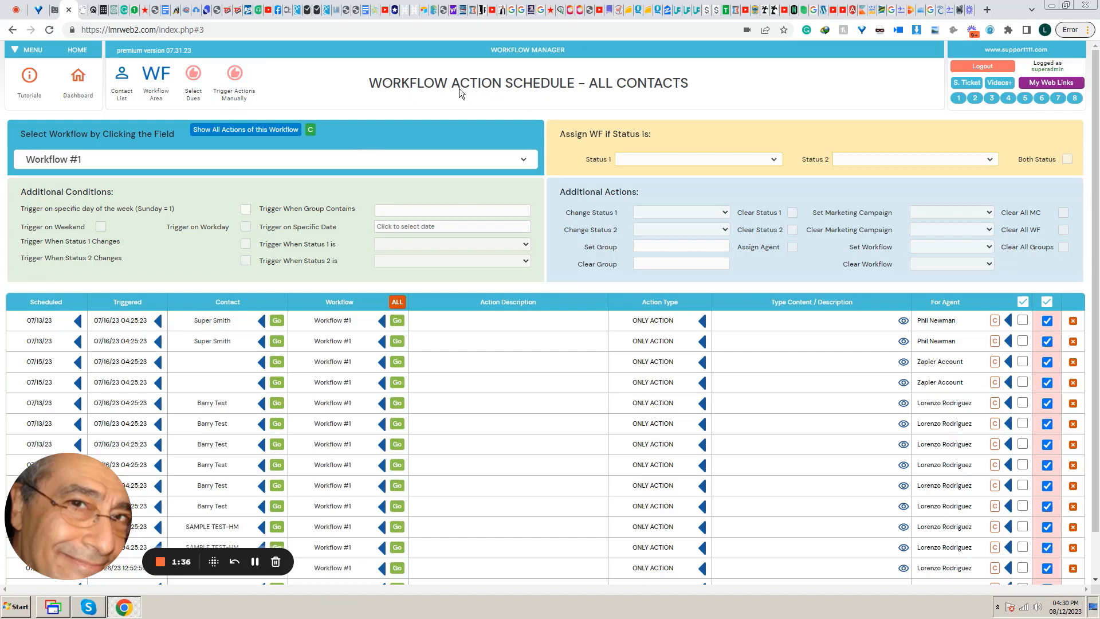
click(121, 79)
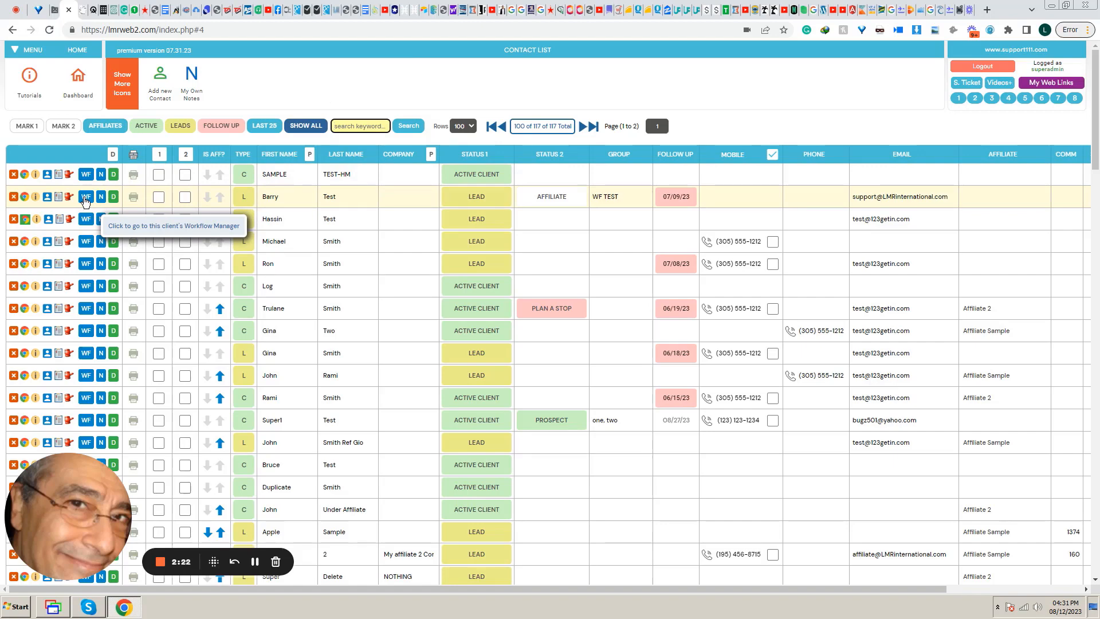
click(81, 90)
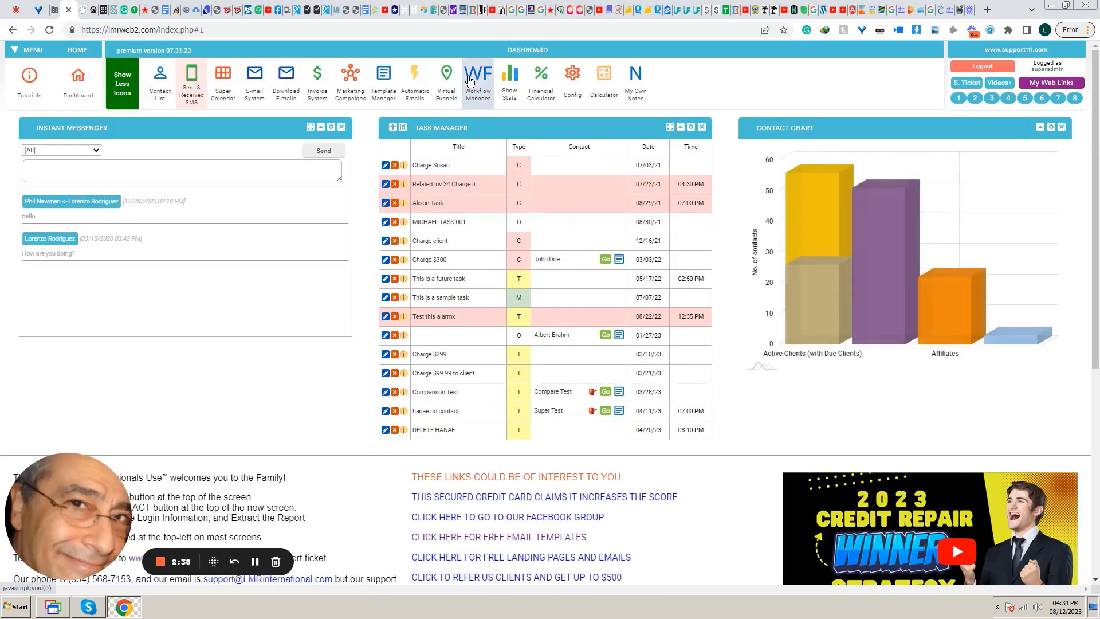
Step: Open the workflow manager and choose Workflow #1 as the workflow to modify
click(479, 83)
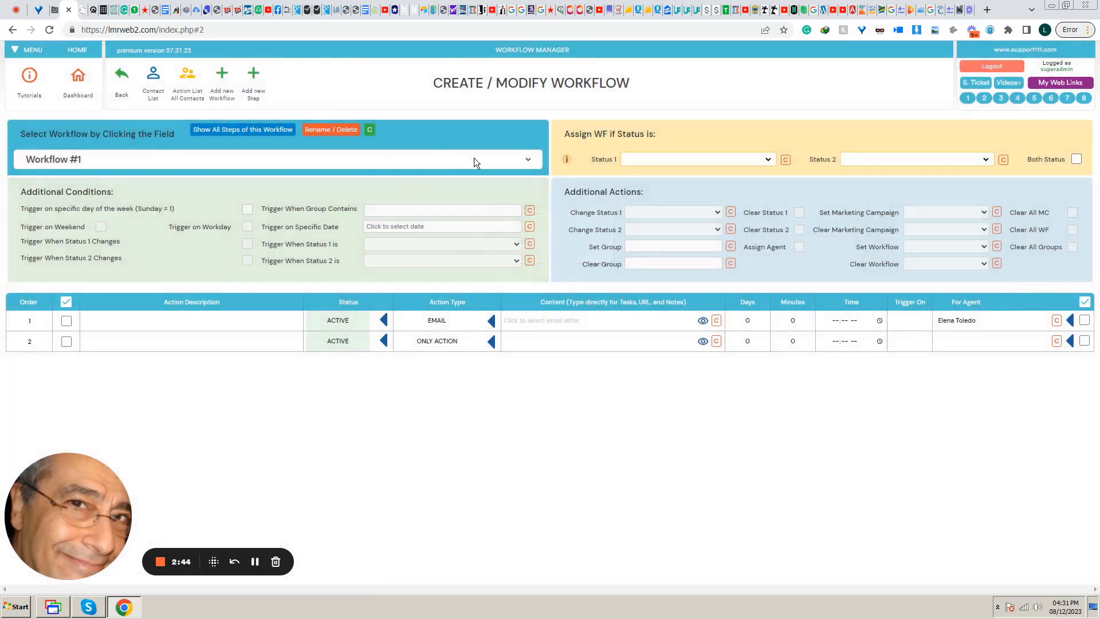
click(503, 160)
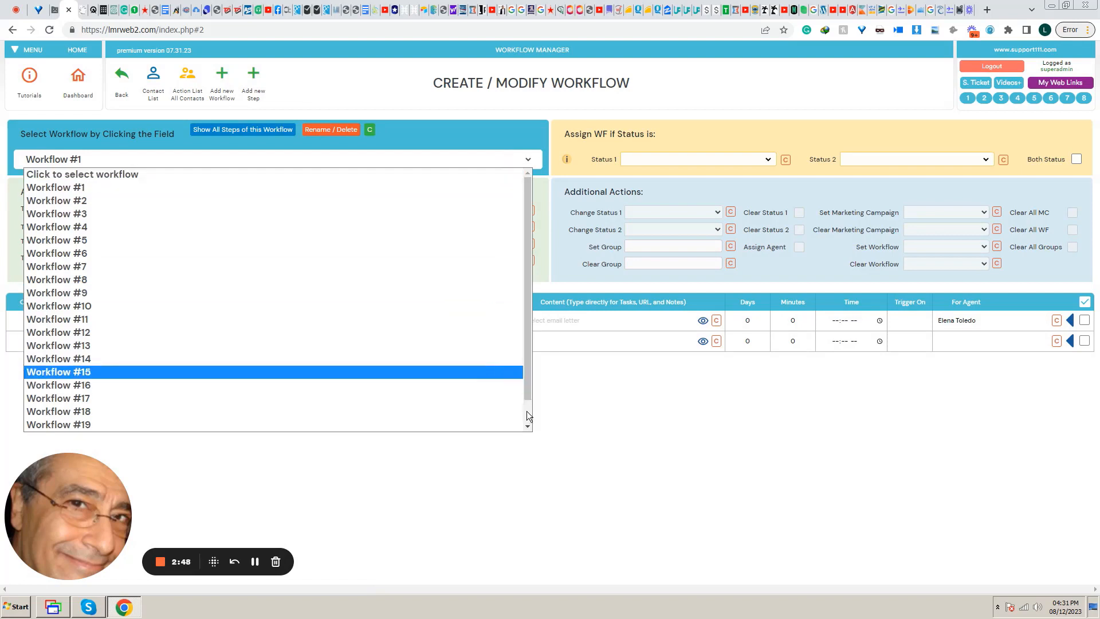
scroll(527, 411, down, 1)
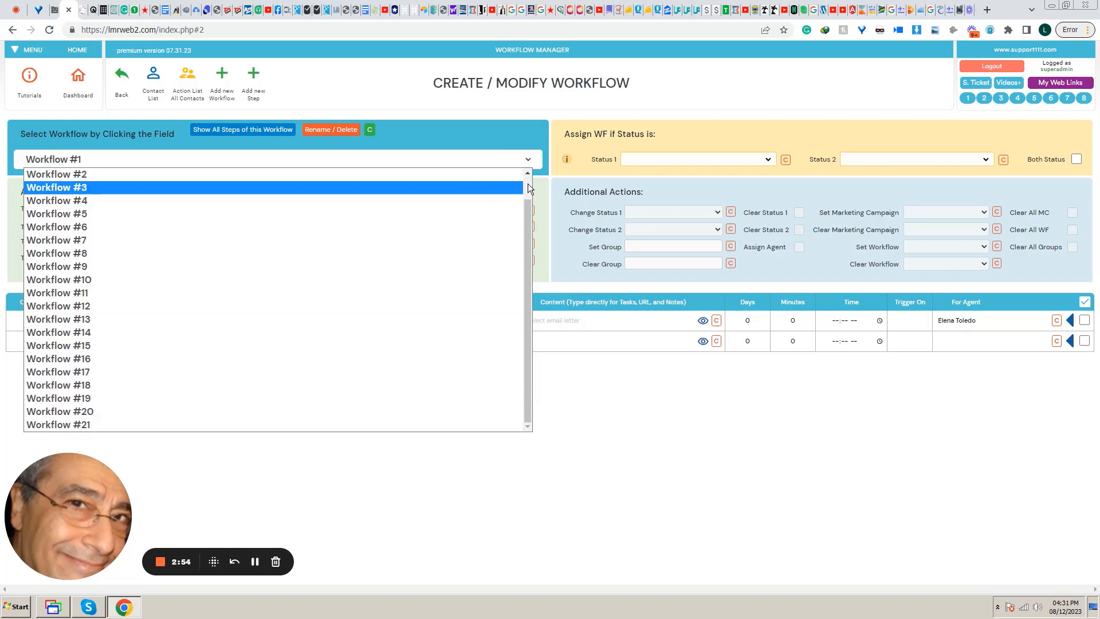
scroll(528, 188, up, 1)
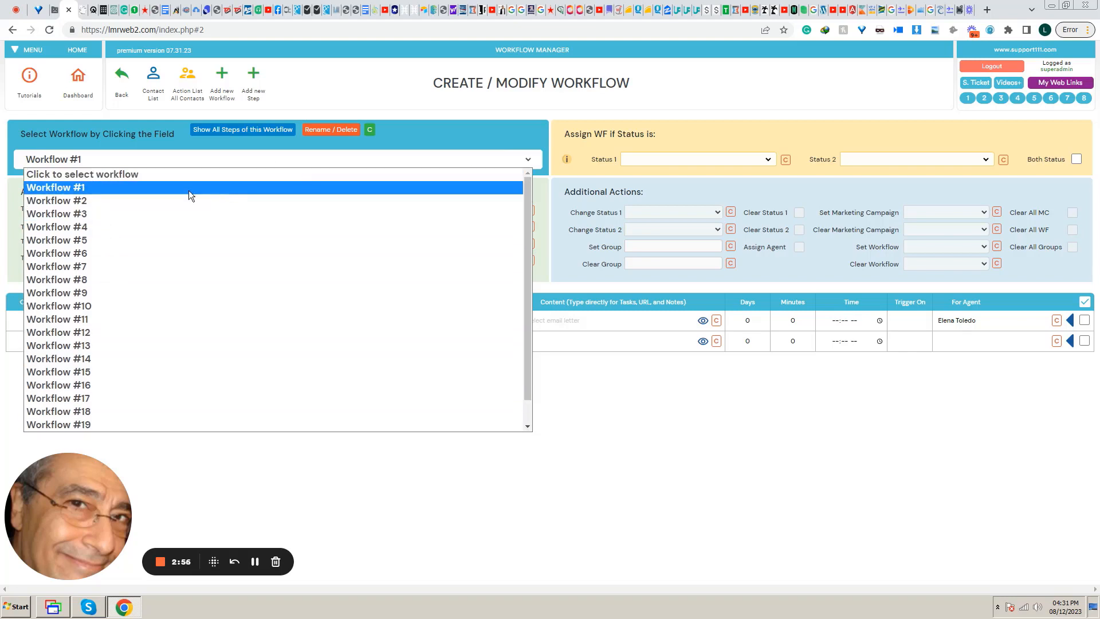
click(228, 188)
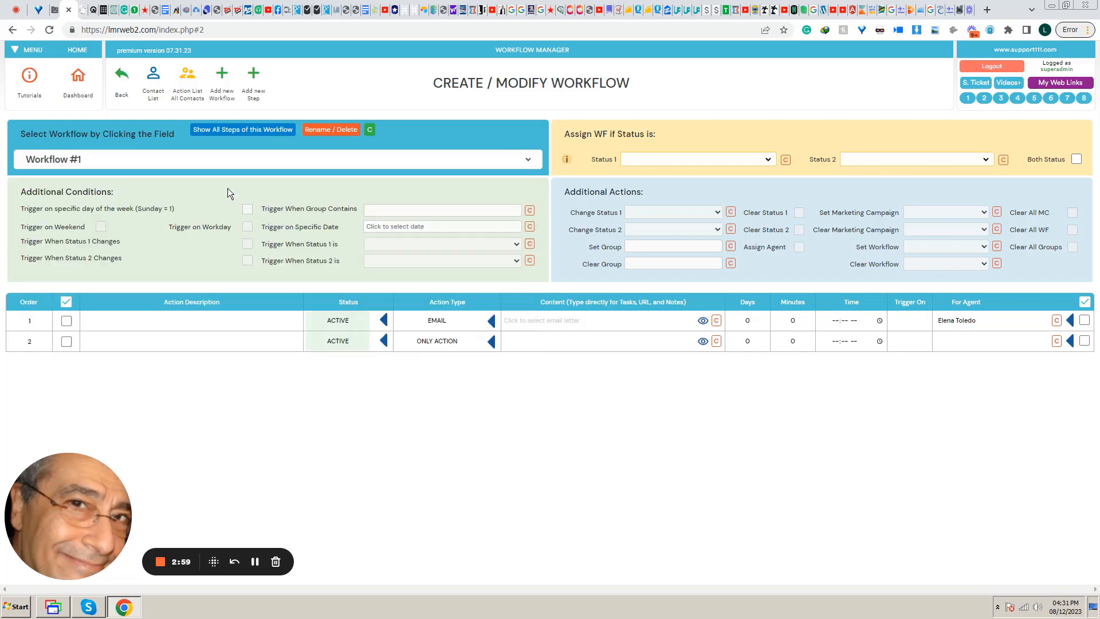
Step: Look at the rename and delete options for Workflow #1 and close them without saving
click(321, 131)
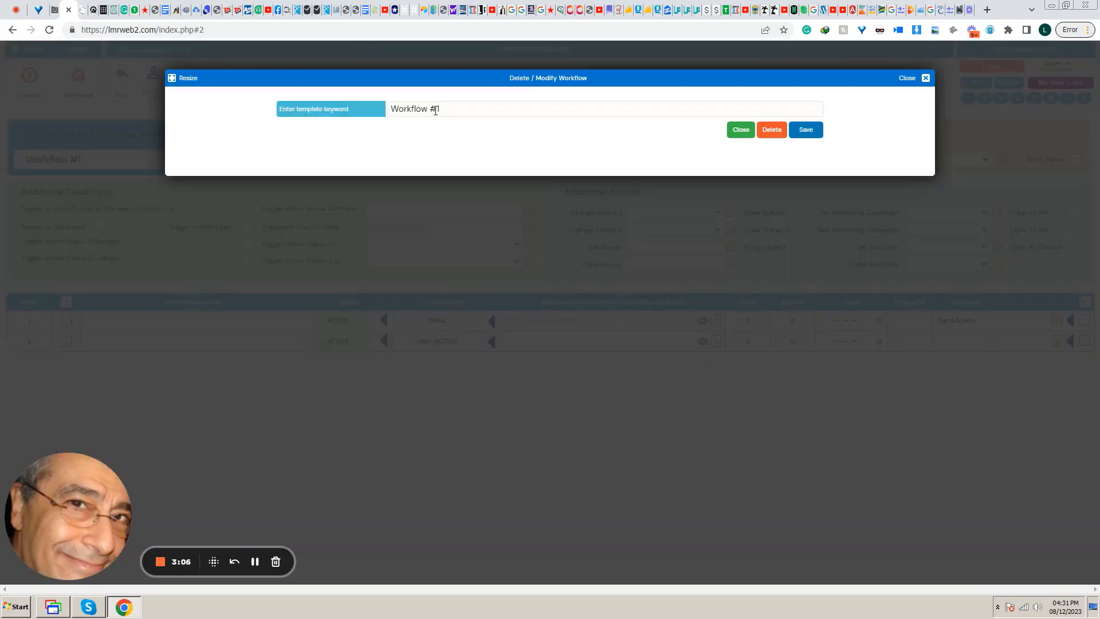
click(455, 108)
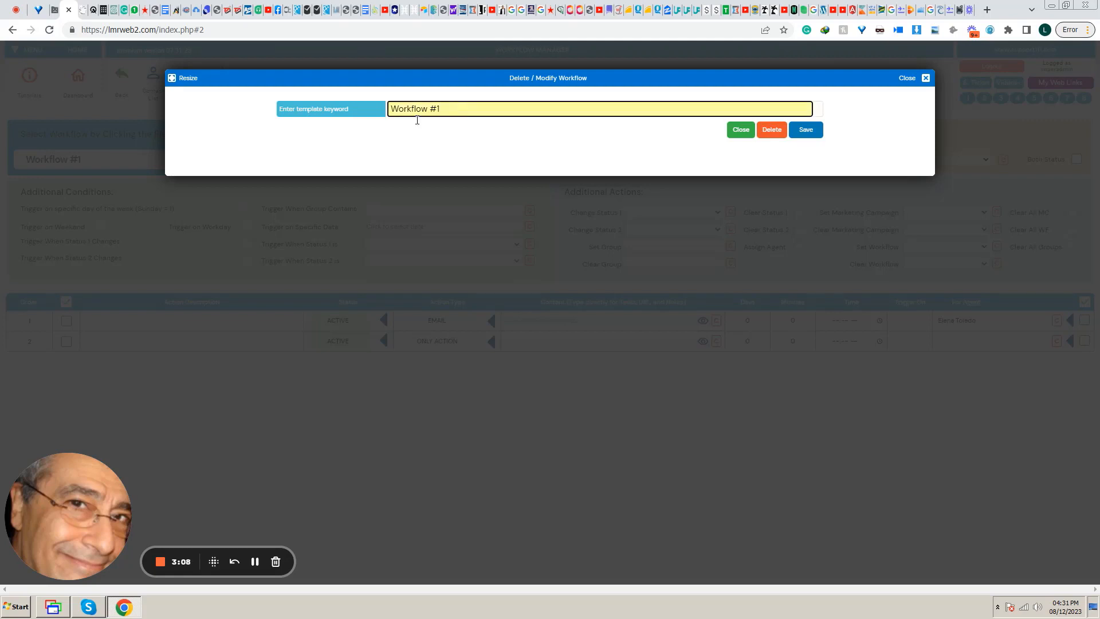
click(739, 131)
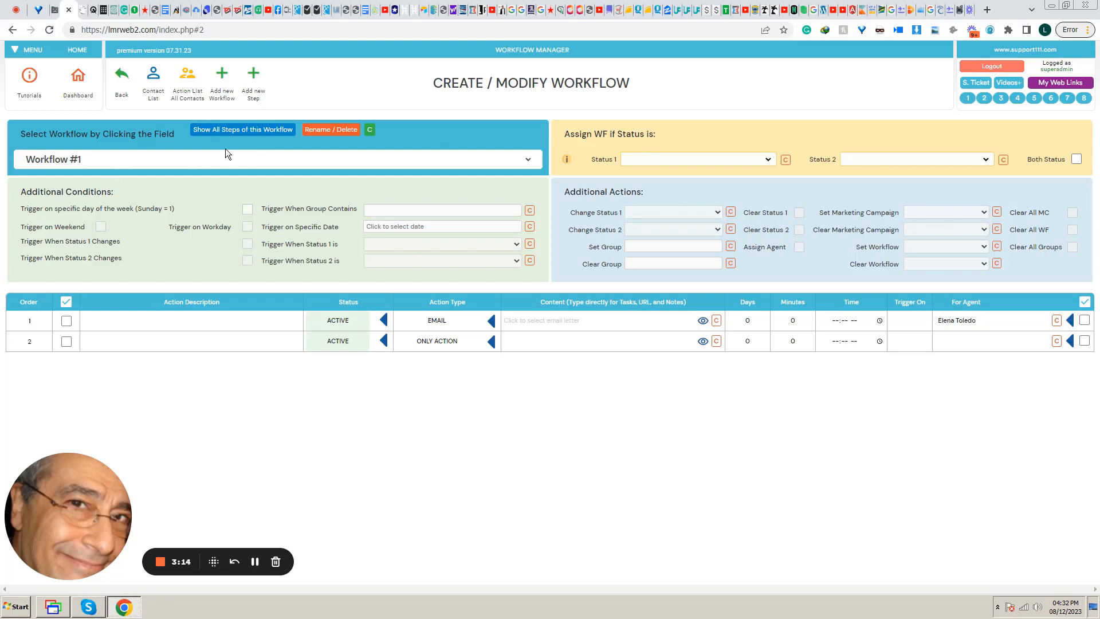
click(147, 157)
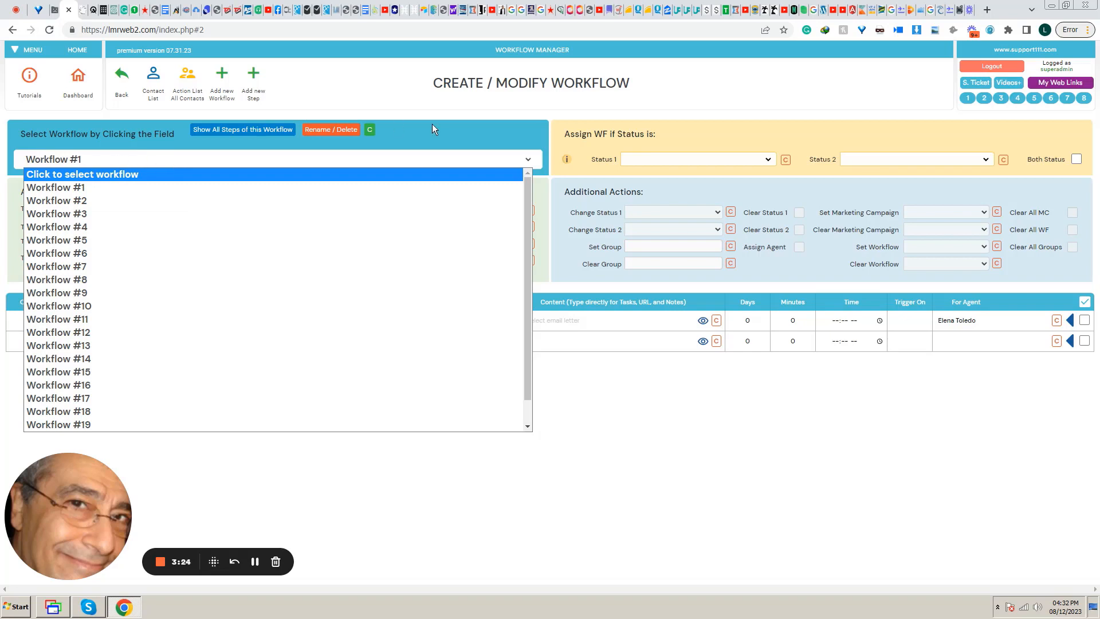
click(441, 141)
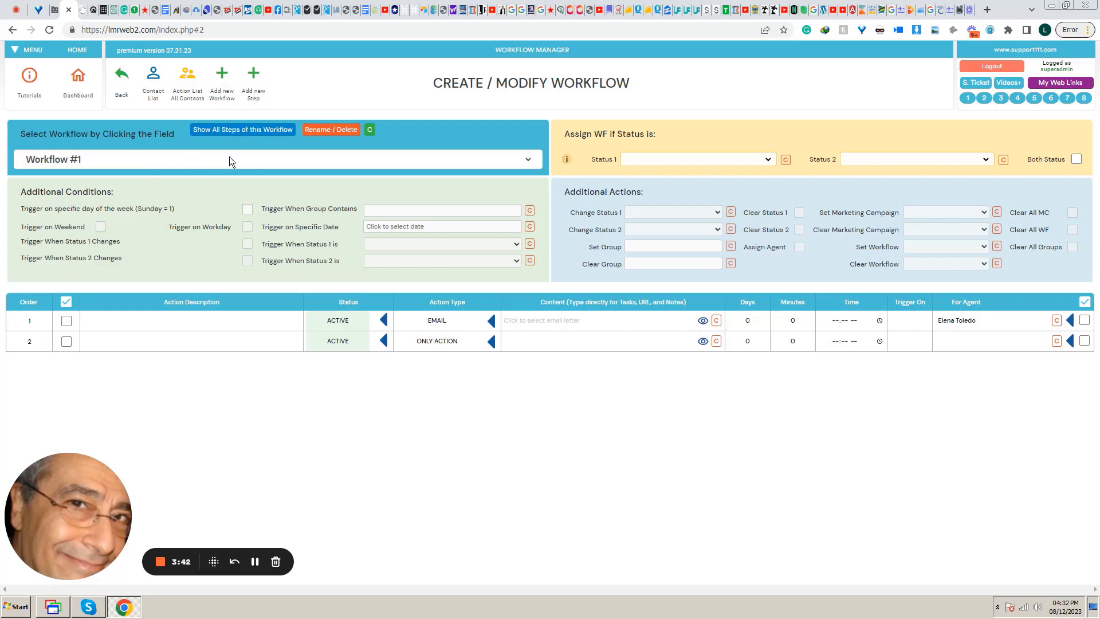
click(261, 160)
click(452, 136)
Step: Set Workflow #1 to be assigned only if Status 1 is ACTIVE CLIENT
click(767, 160)
click(735, 180)
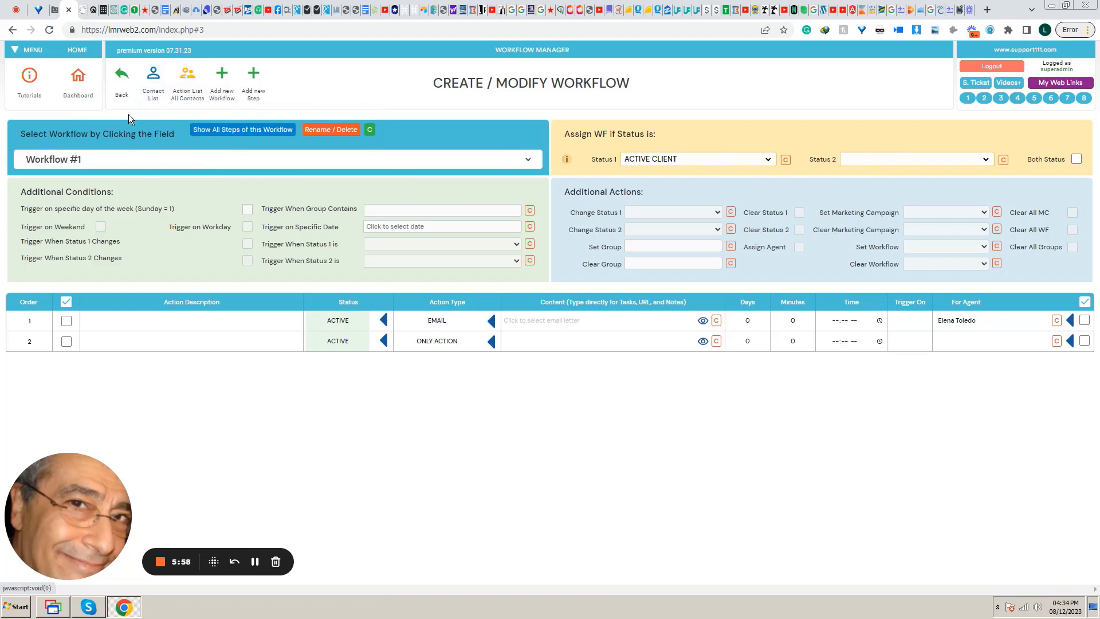
Step: From the contact list, unassign Workflow #1 from the lead in the WF TEST group and confirm deleting its unprocessed actions
click(156, 83)
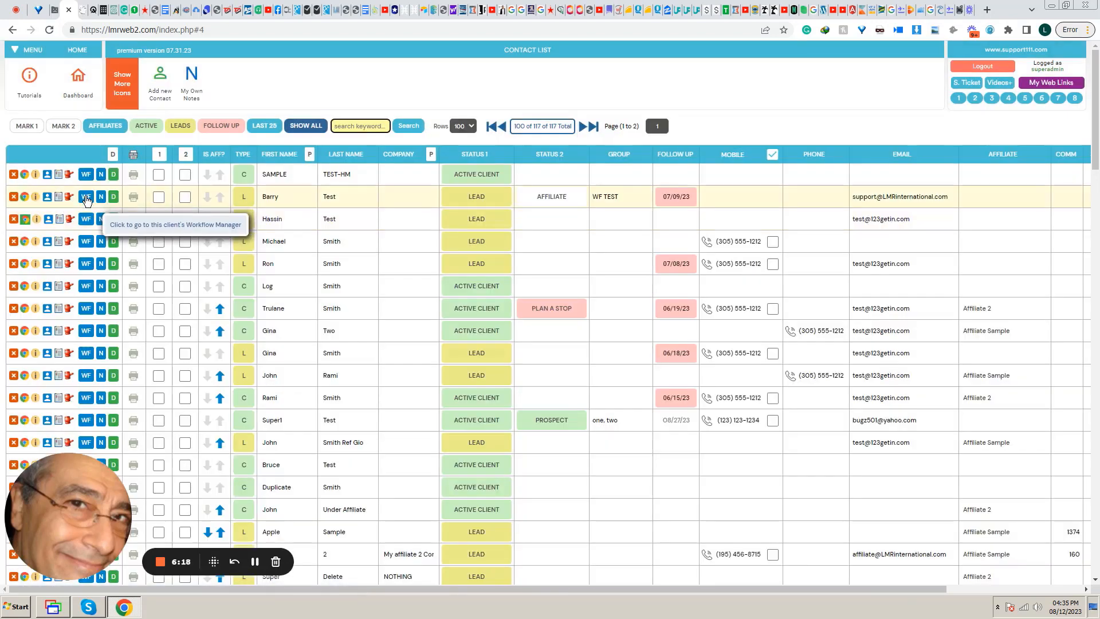
click(86, 198)
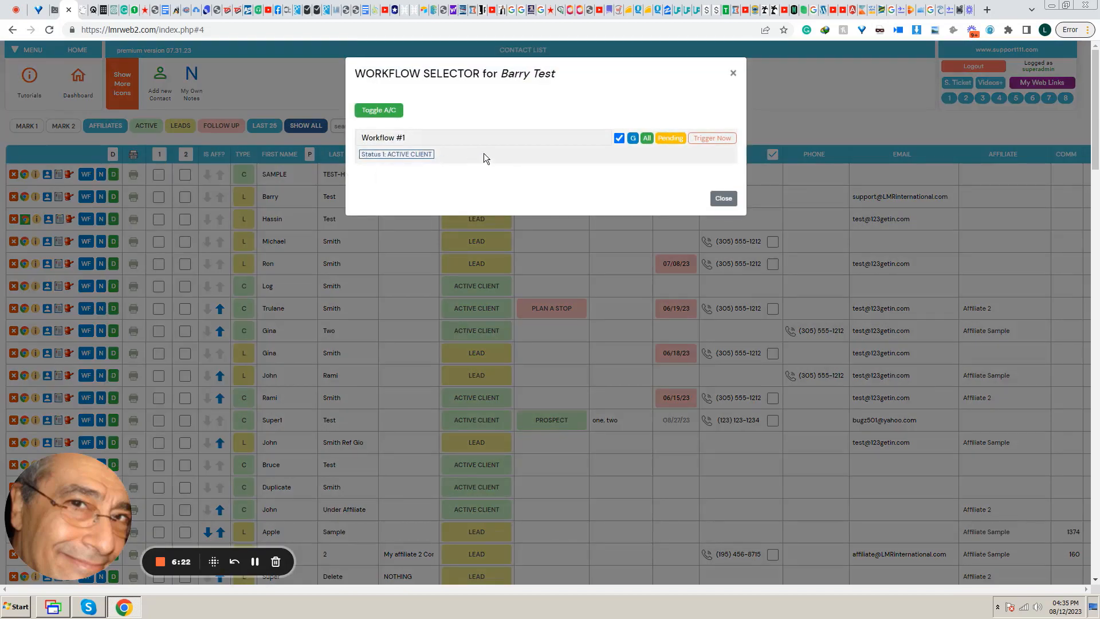
mouse_move(414, 155)
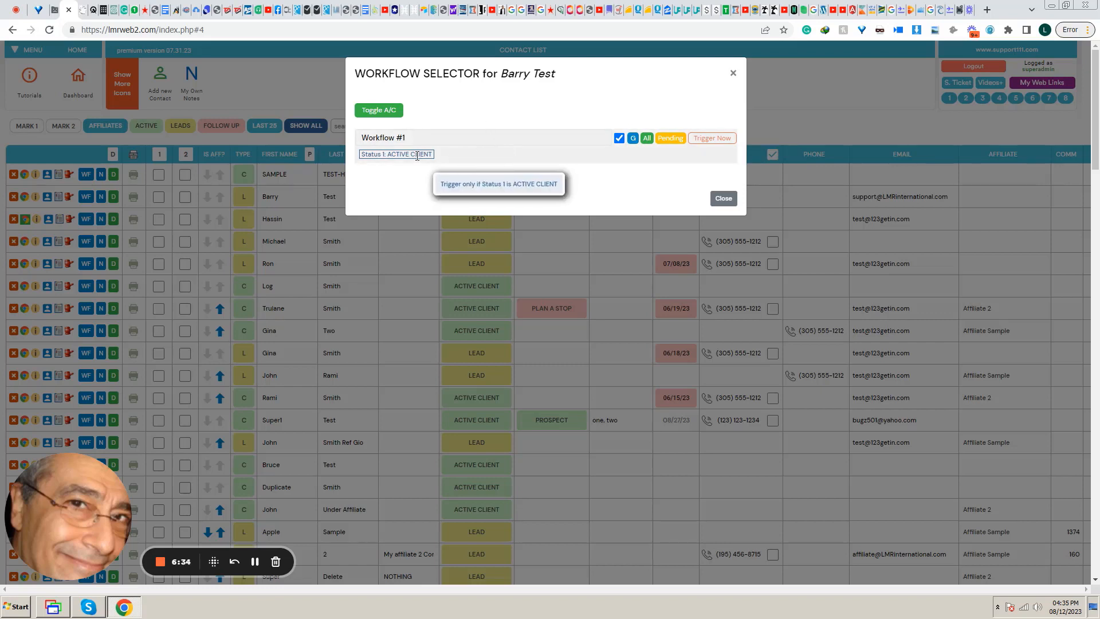
click(619, 138)
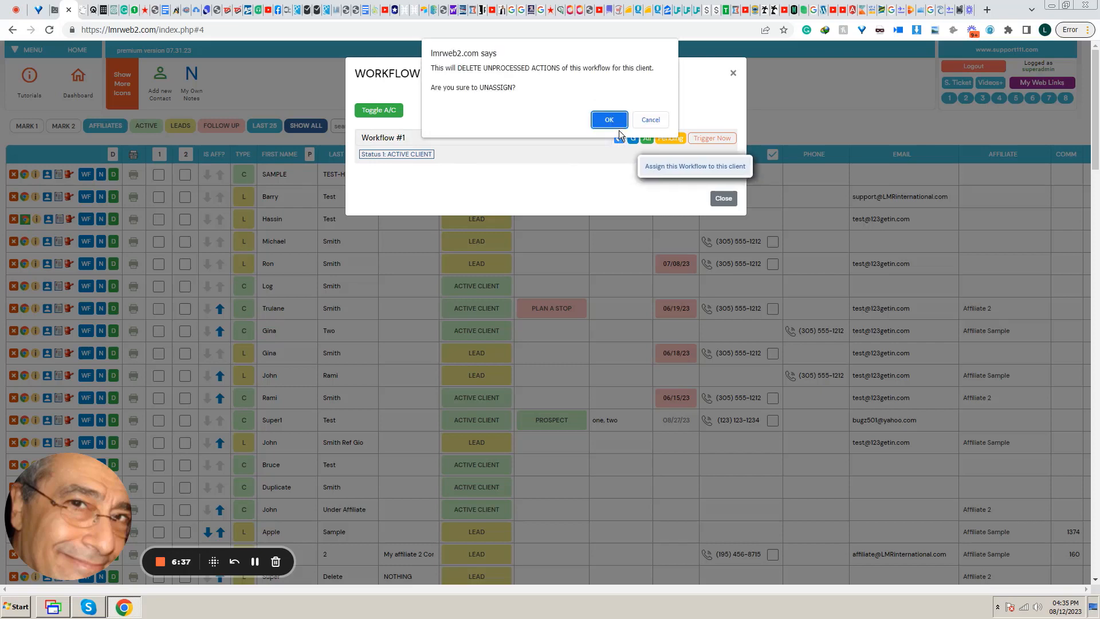
click(614, 122)
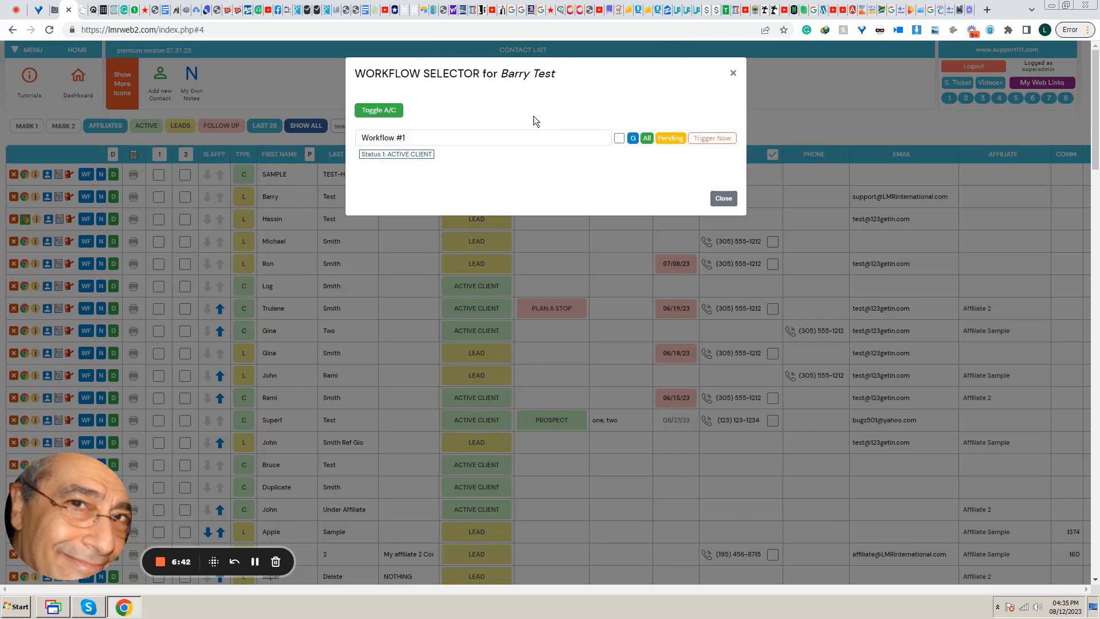
Step: Try to assign Workflow #1 to the same lead again and dismiss the message
click(618, 139)
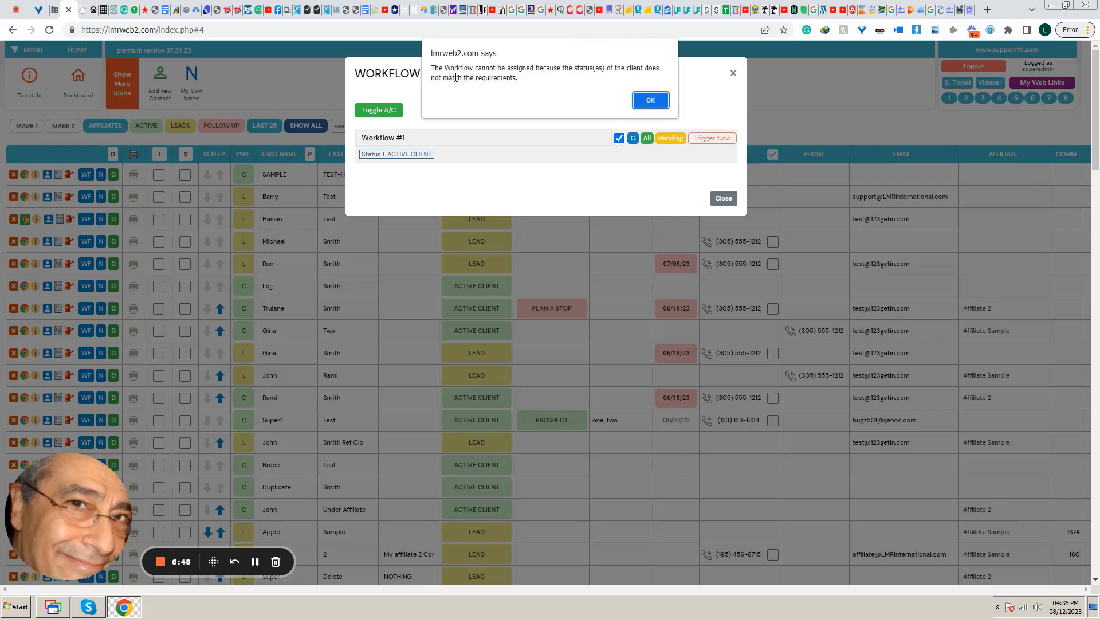
click(651, 101)
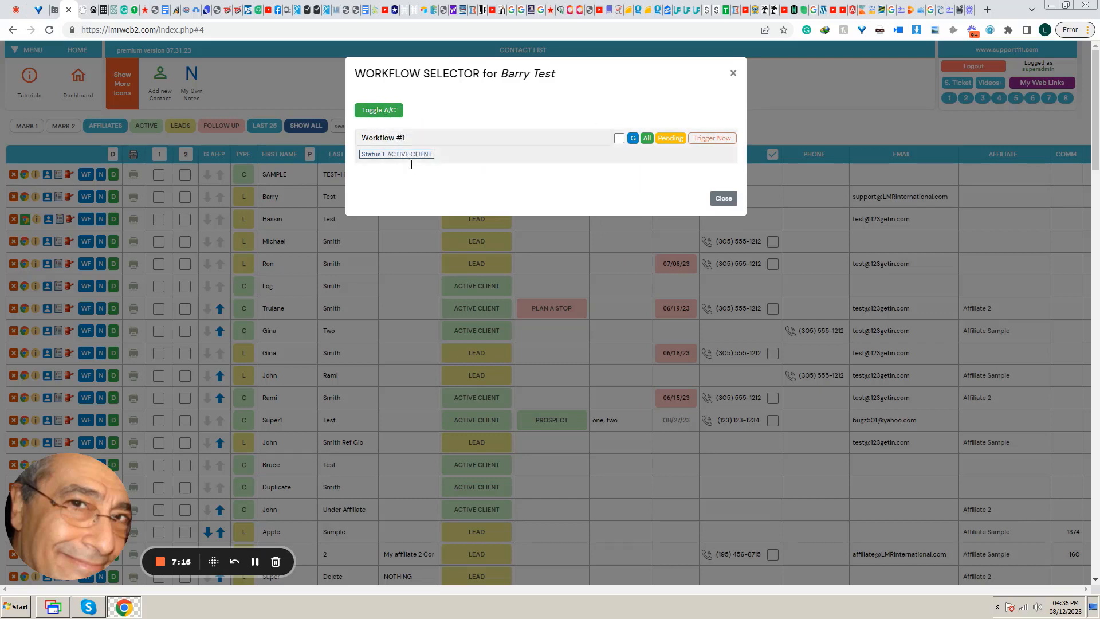
Step: Show all workflows in the lead's workflow selector, examine the status conditions of Workflow #3, and close the selector
click(391, 113)
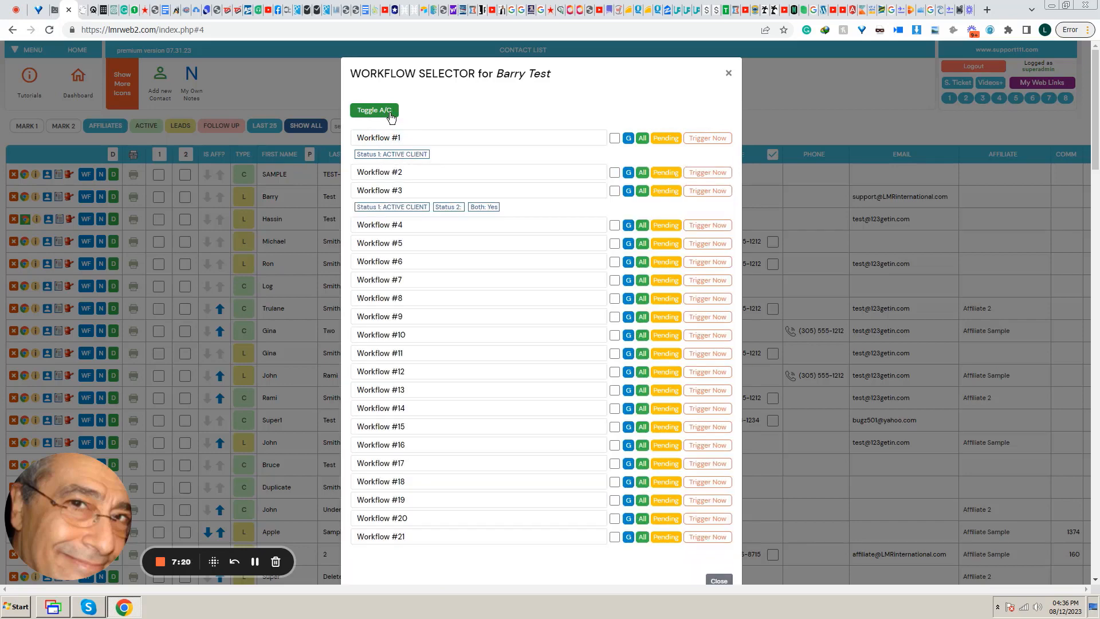
mouse_move(384, 209)
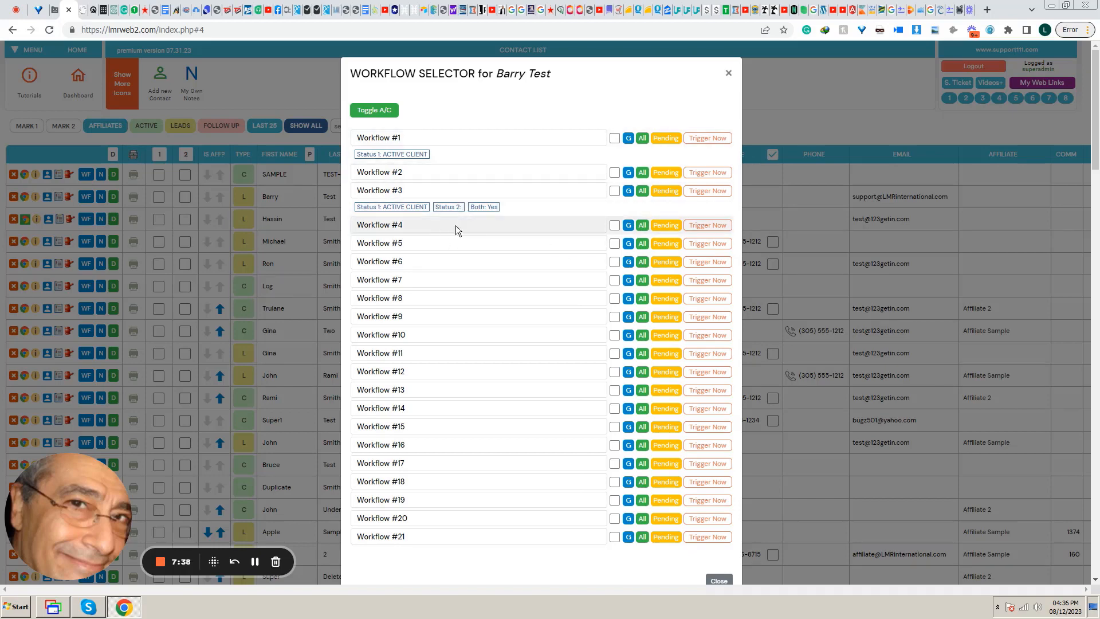
mouse_move(494, 209)
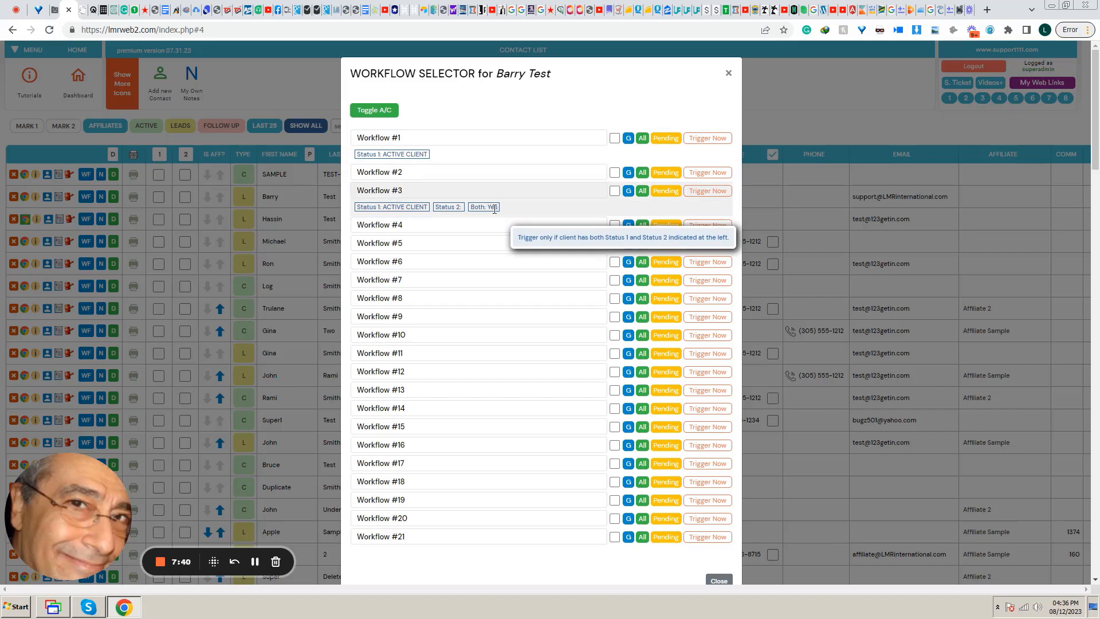
mouse_move(461, 207)
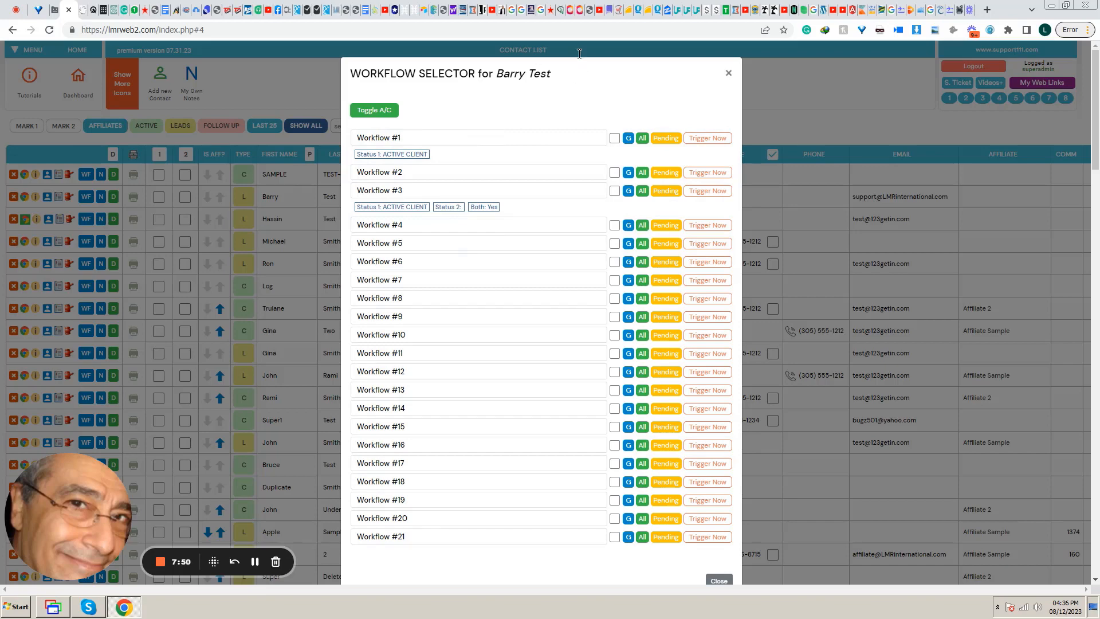
click(725, 73)
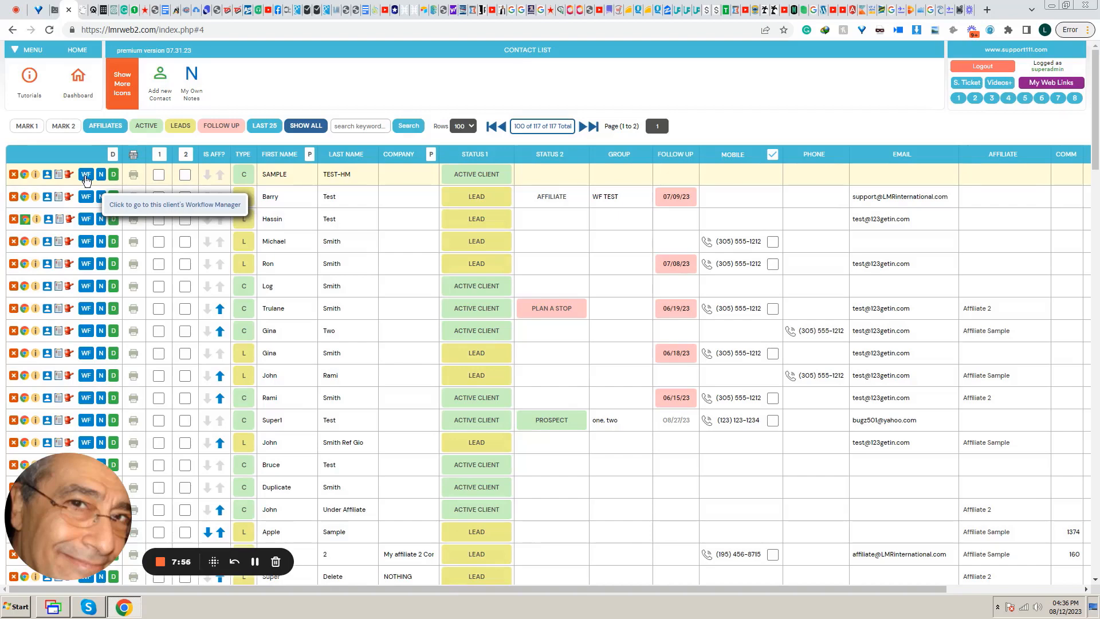
Step: Open Workflow #1 for modification from the WF TEST lead's workflow selector and display the settings of its first and second steps
click(86, 196)
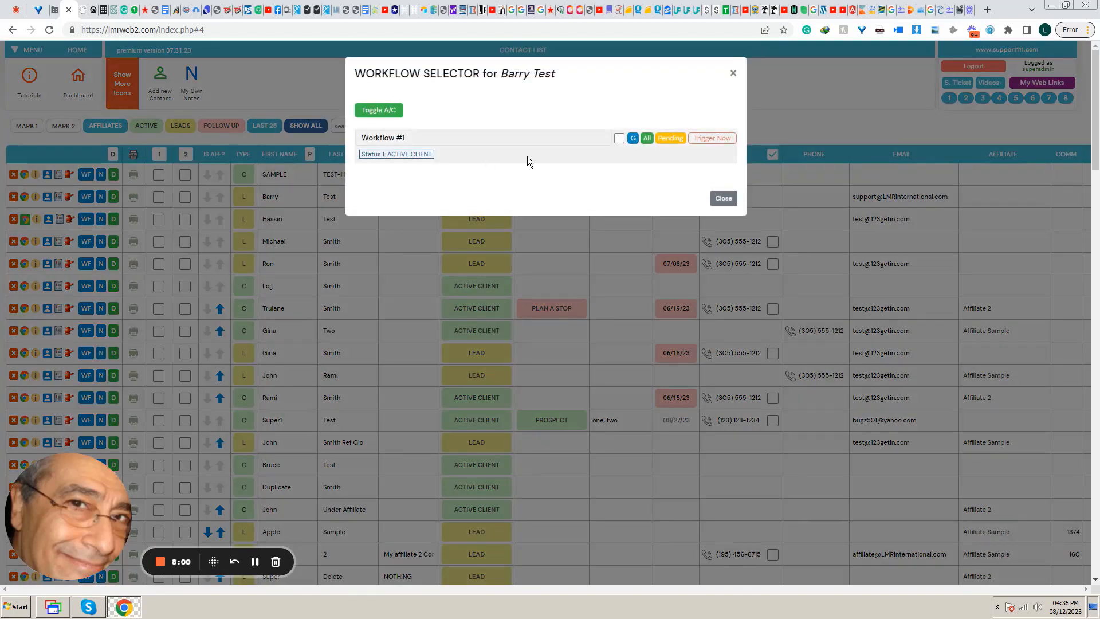
click(634, 139)
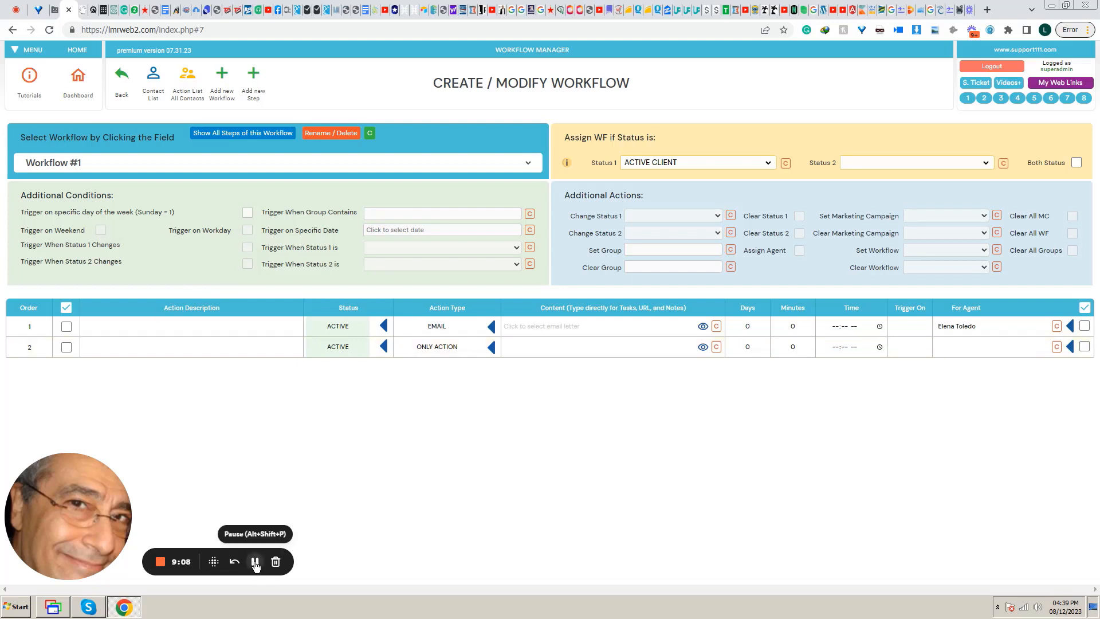
click(180, 324)
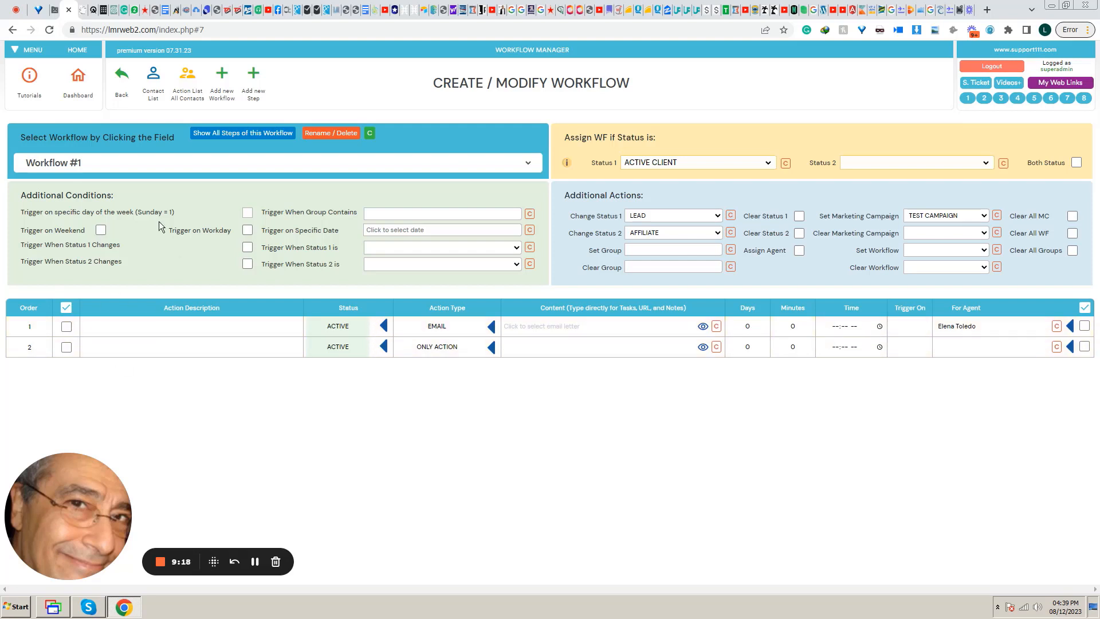
click(247, 213)
click(249, 223)
click(204, 345)
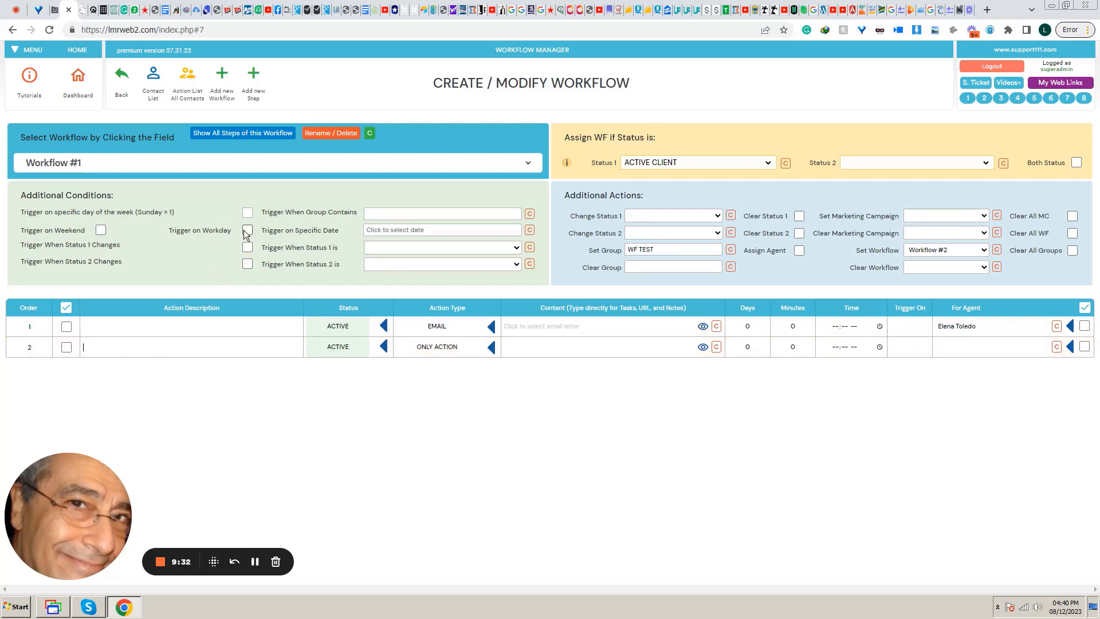
Step: Turn the workday trigger on and back off for the second step of Workflow #1
click(247, 231)
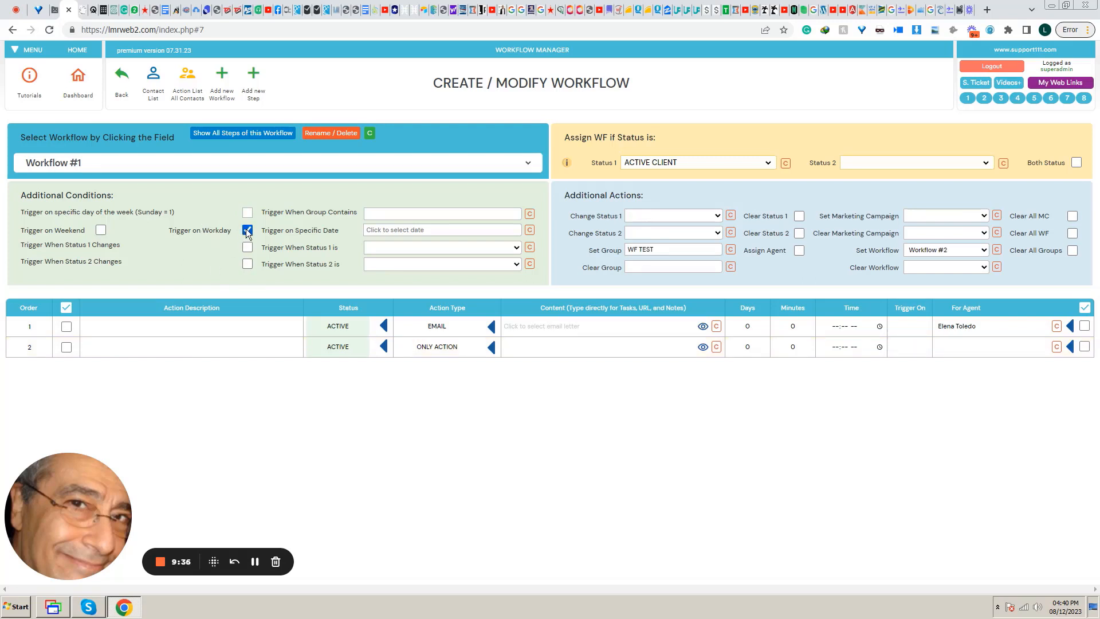
click(247, 231)
Step: Make the second step trigger when Status 1 changes, with the Status 1 trigger value set to ACTIVE CLIENT
click(247, 247)
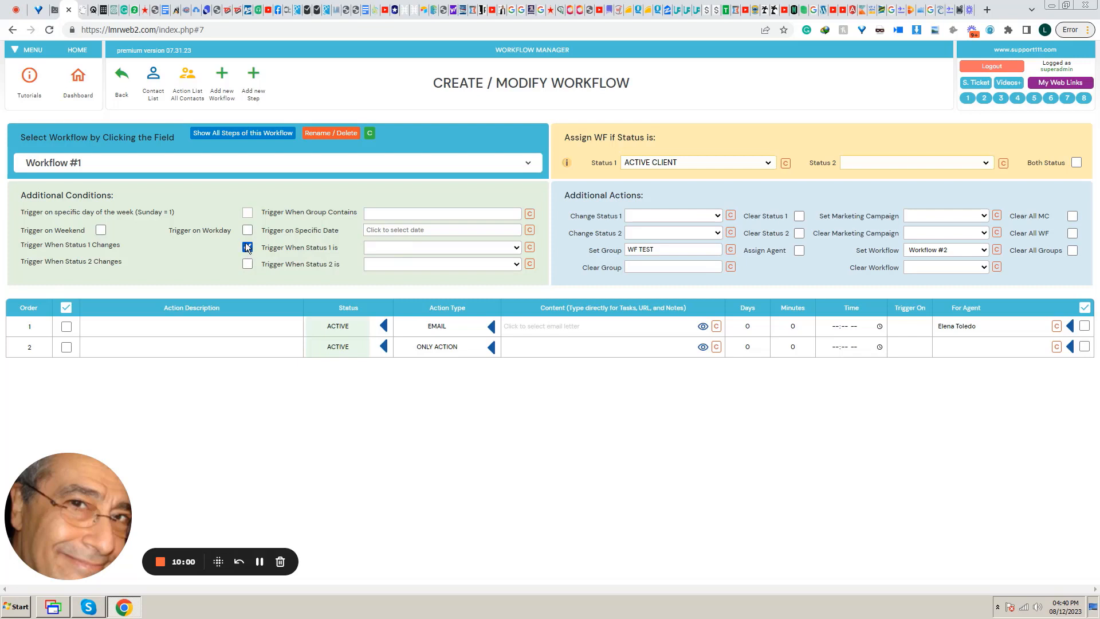
click(388, 248)
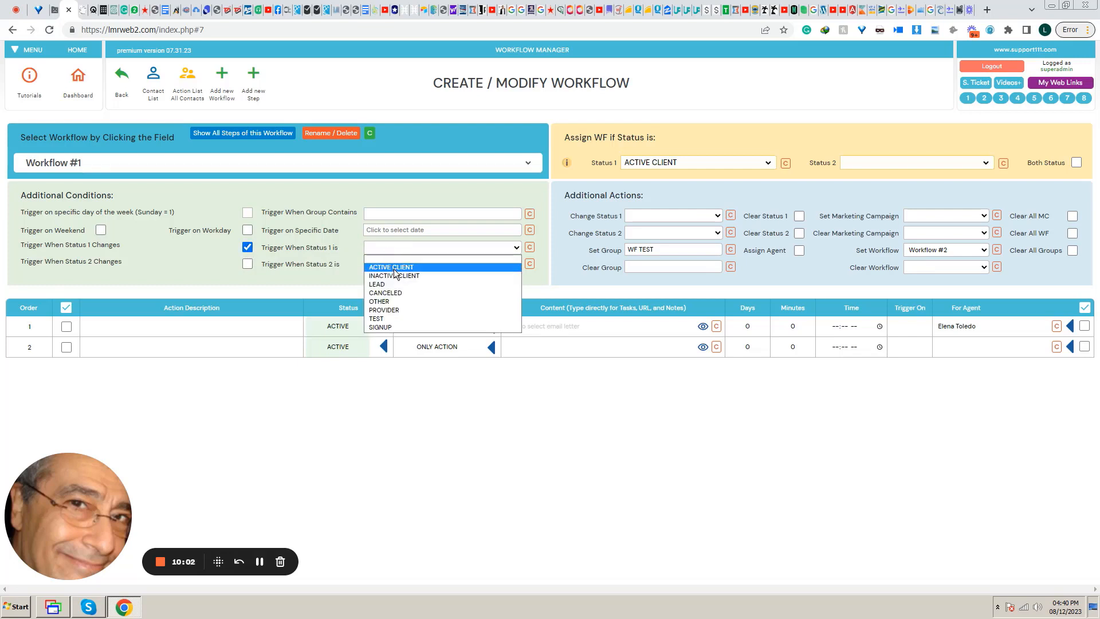
click(394, 266)
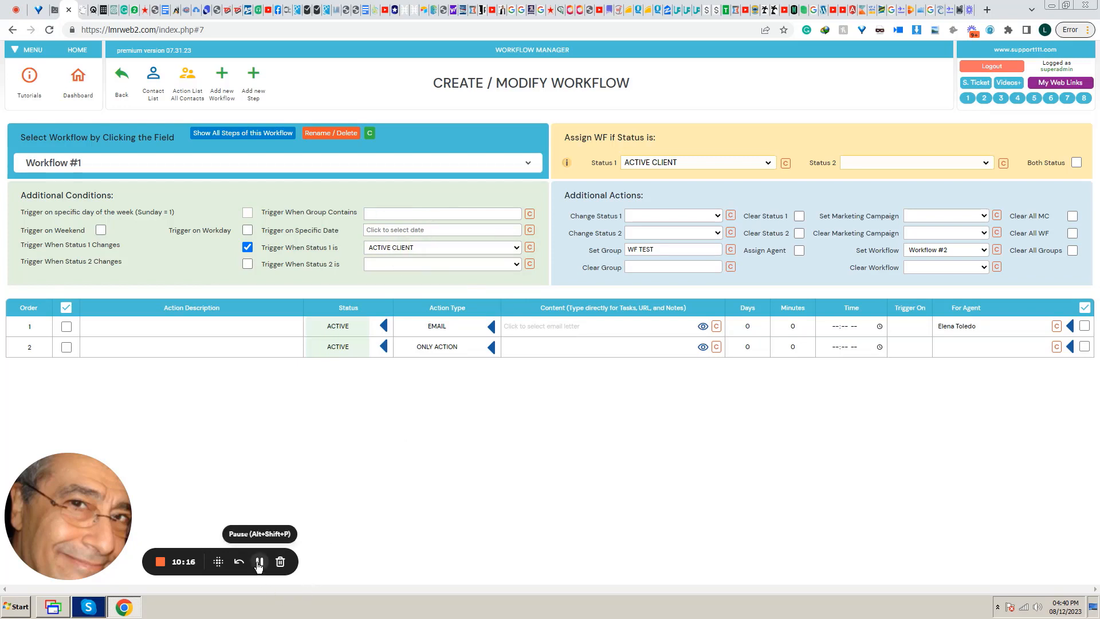
click(260, 561)
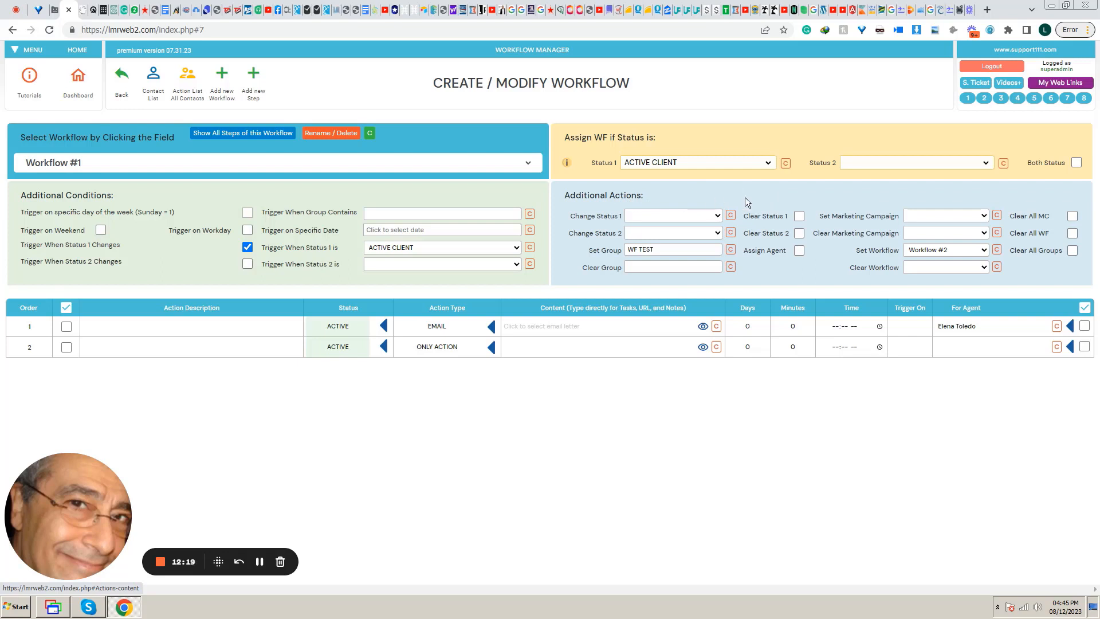
Step: Set the first step's email content to the "[[Letter To Get Auto Dealers As Affiliates]]" template from the MARKETING - LETTERS category
click(244, 326)
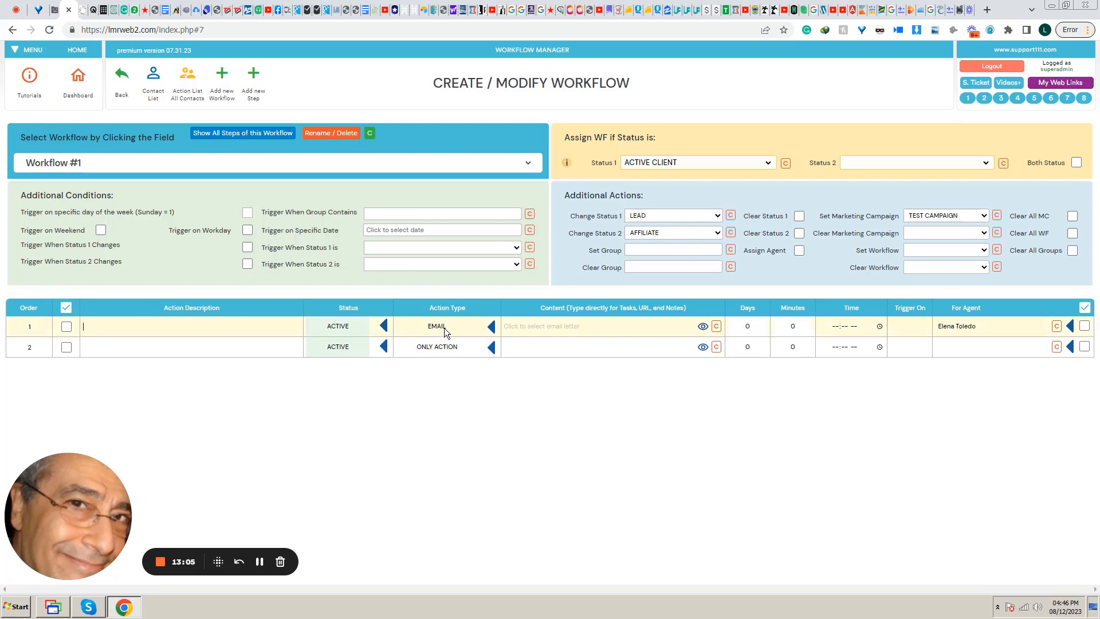
click(523, 328)
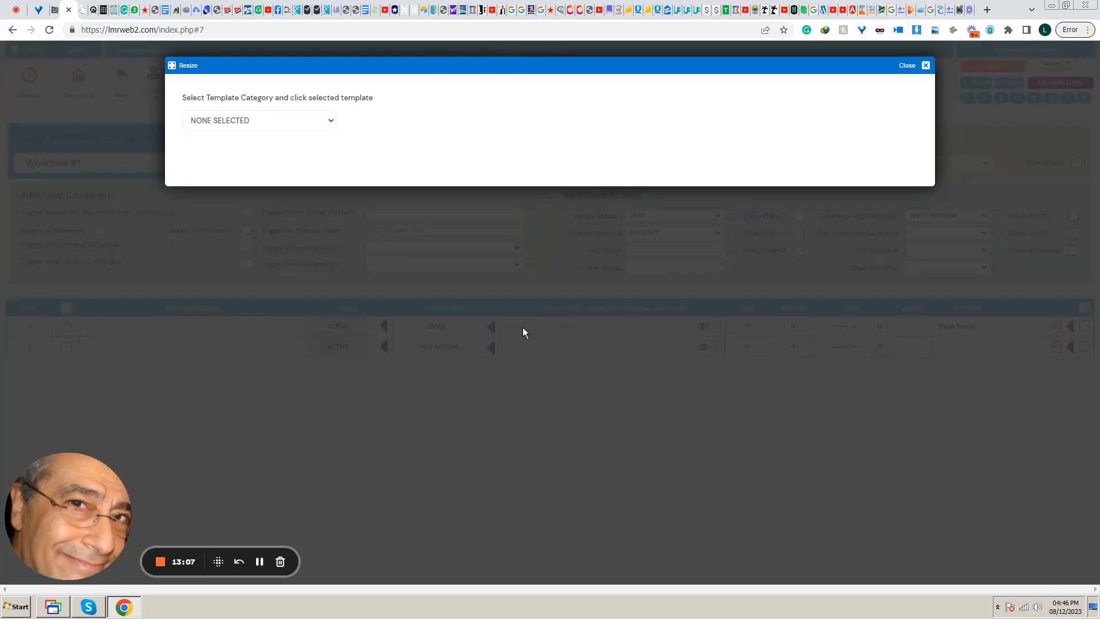
click(329, 122)
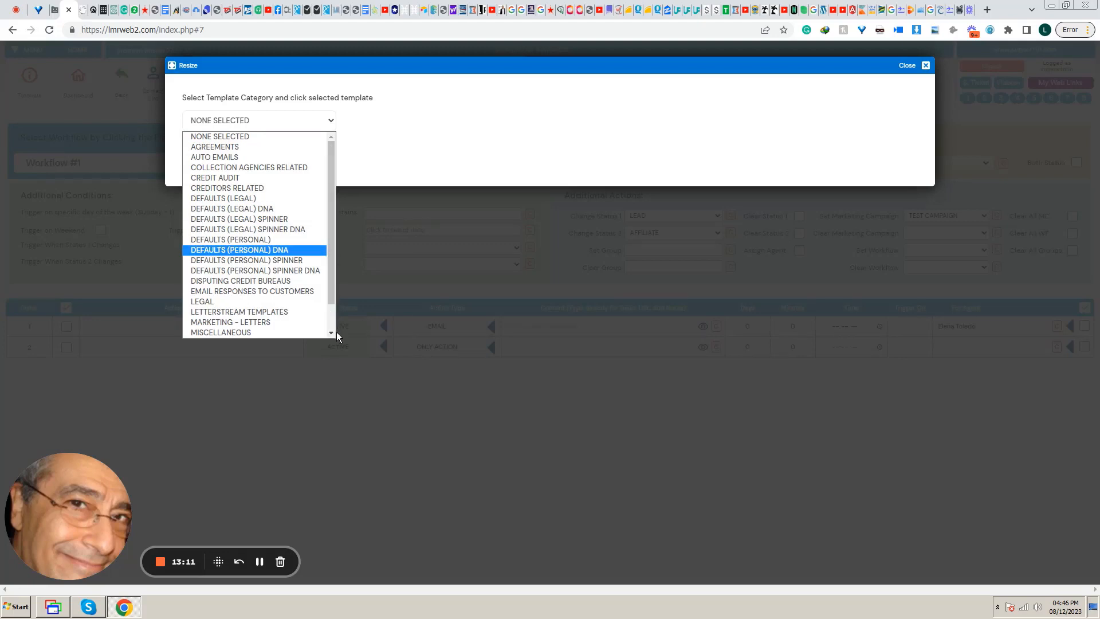
click(268, 322)
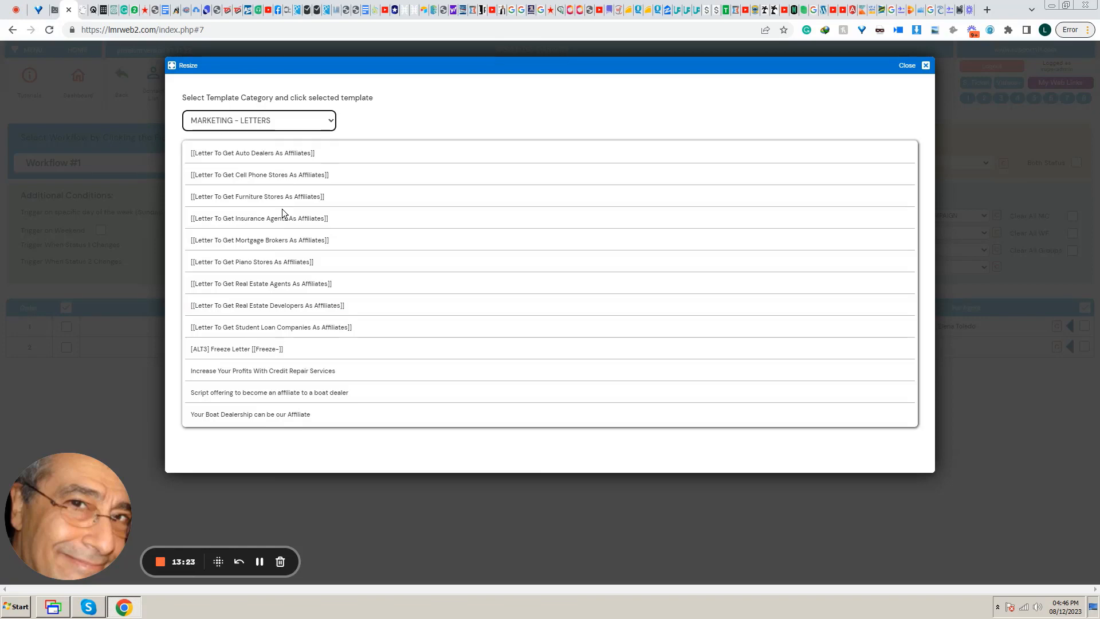
click(287, 155)
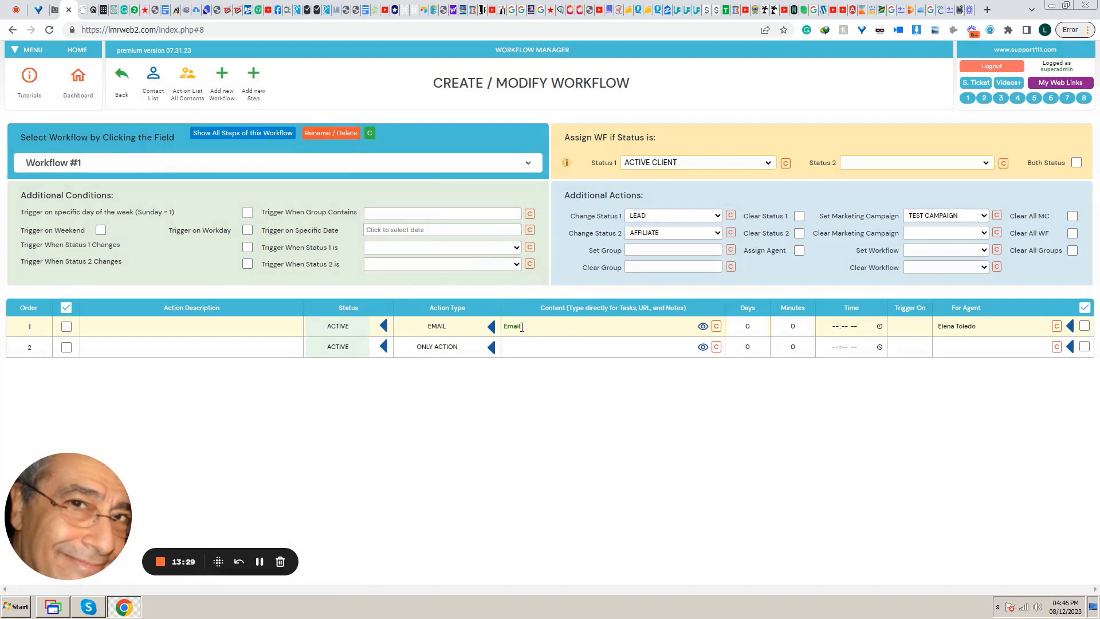
click(522, 326)
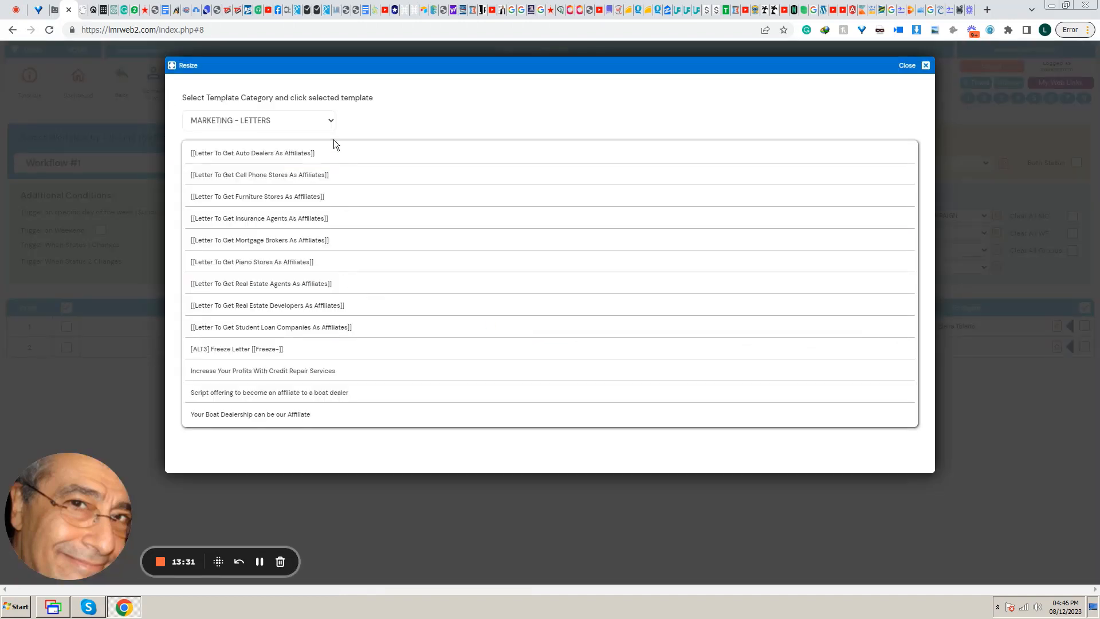
click(285, 154)
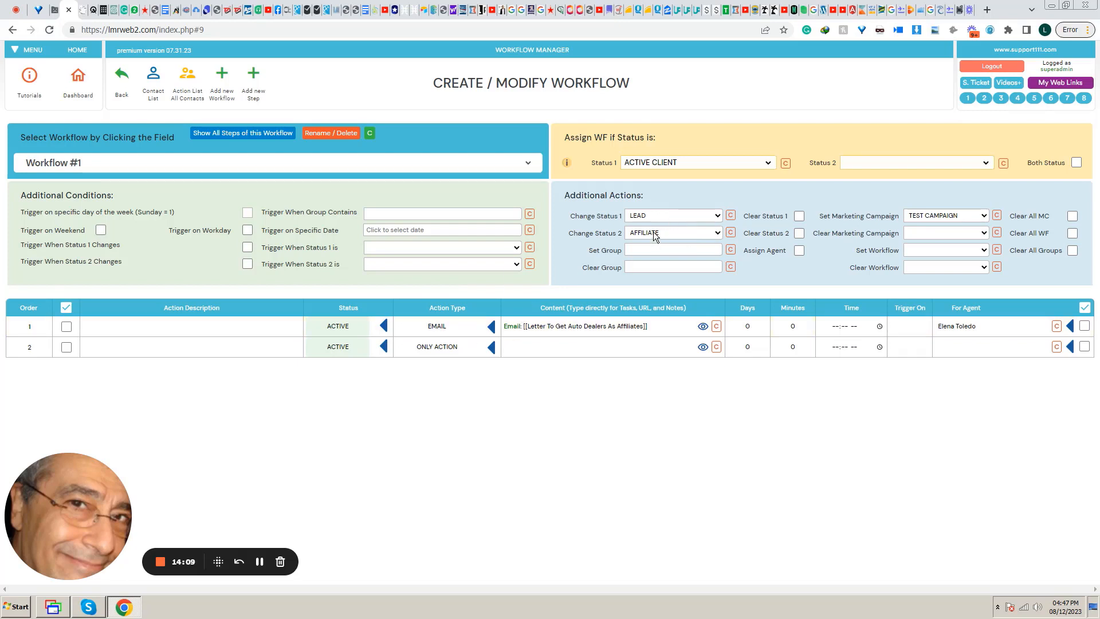
Step: Set the first step's Clear Marketing Campaign action to TEST CAMPAIGN 2
click(926, 233)
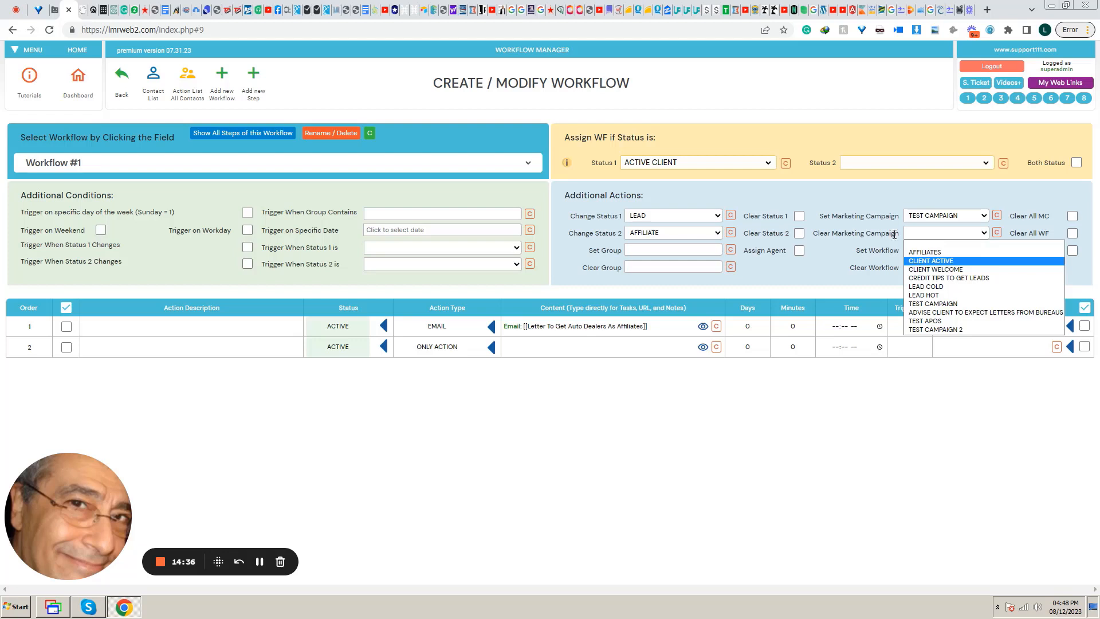
click(835, 250)
click(911, 234)
click(930, 328)
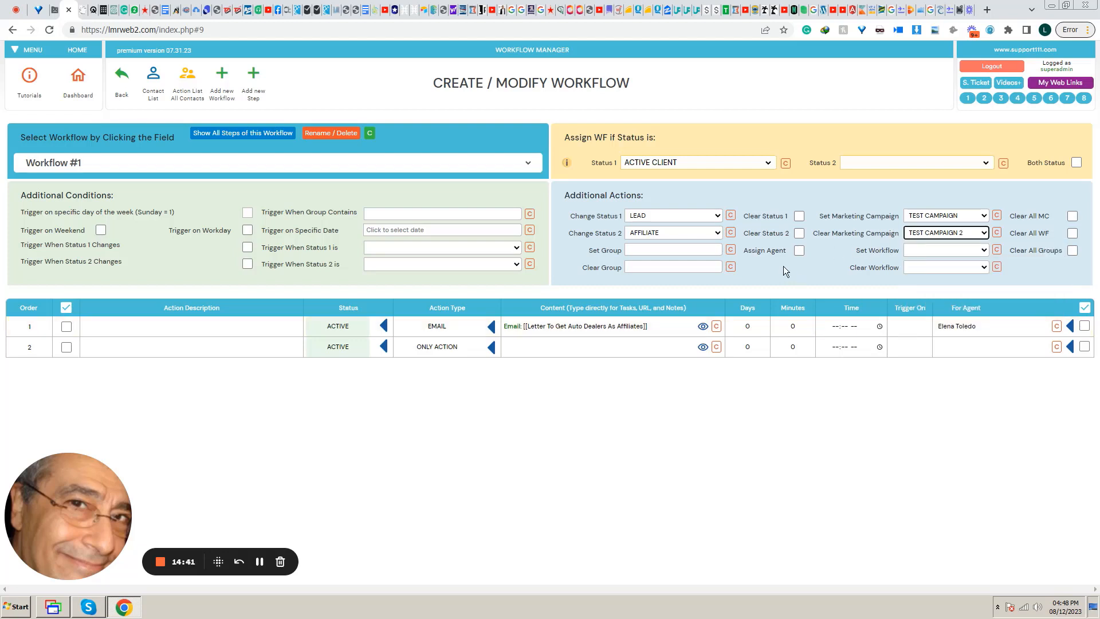
click(819, 246)
Step: Make the first step set the marketing campaign TEST CAMPAIGN 2 and clear the marketing campaign TEST CAMPAIGN
click(943, 218)
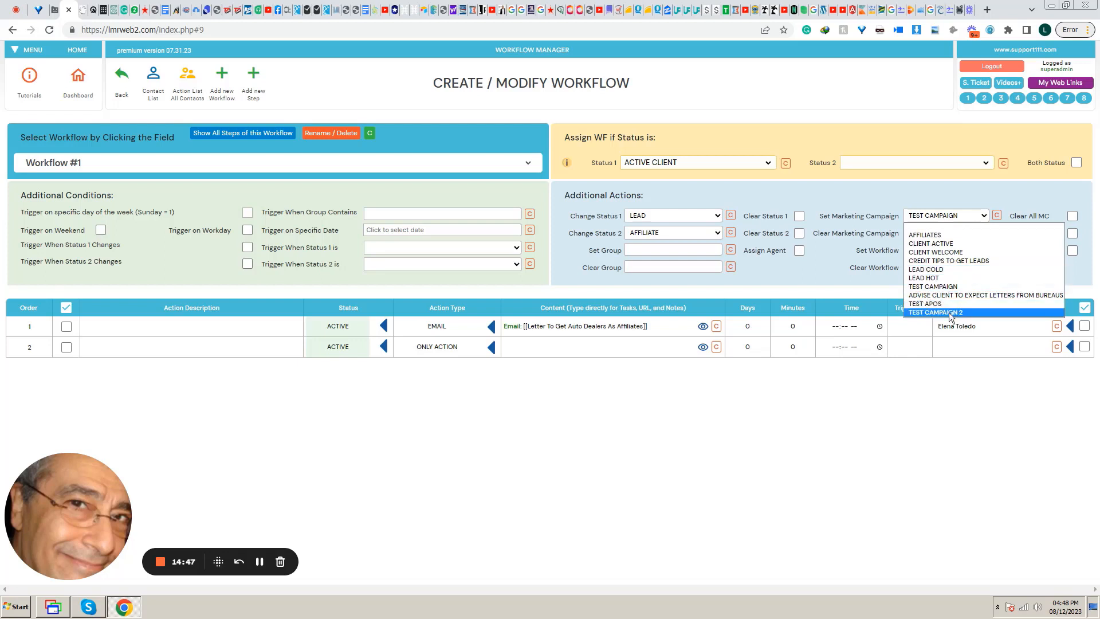
click(947, 311)
click(943, 231)
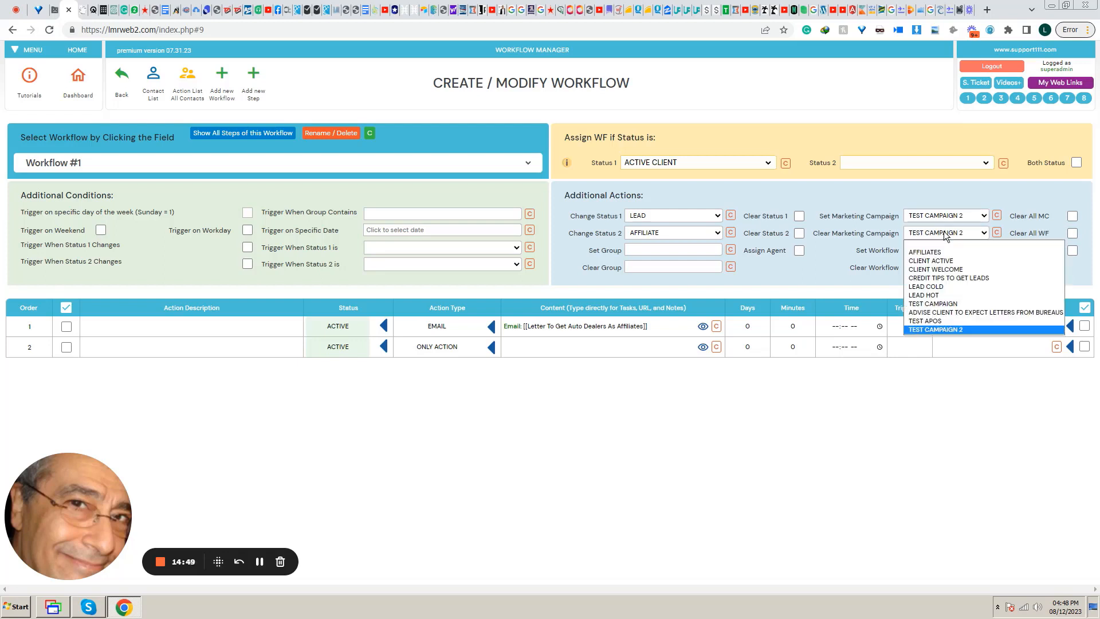
click(949, 303)
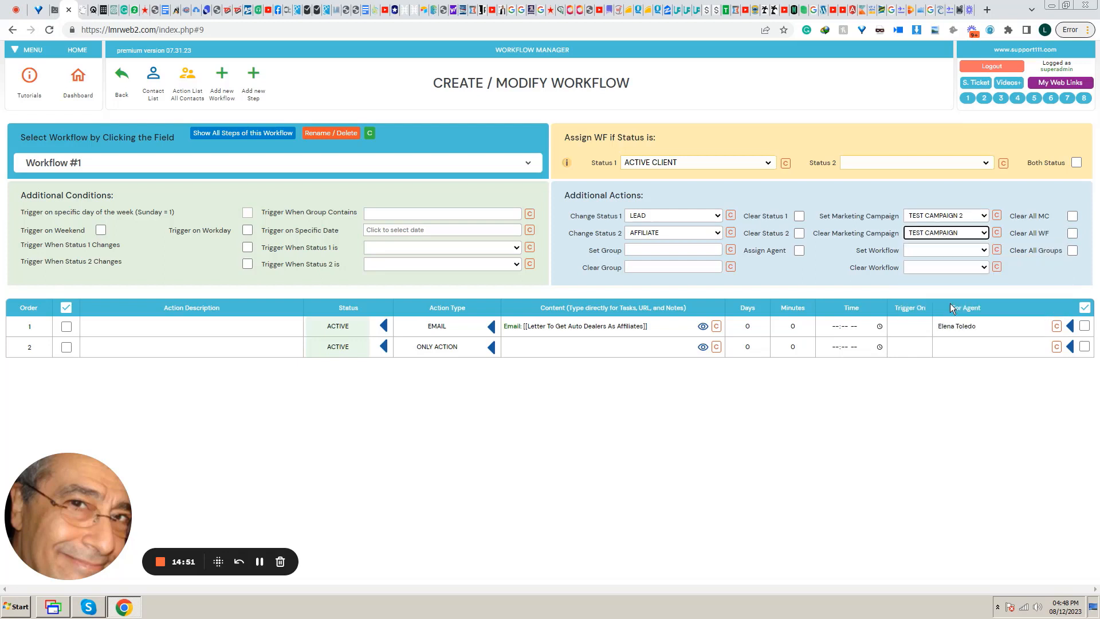
click(826, 258)
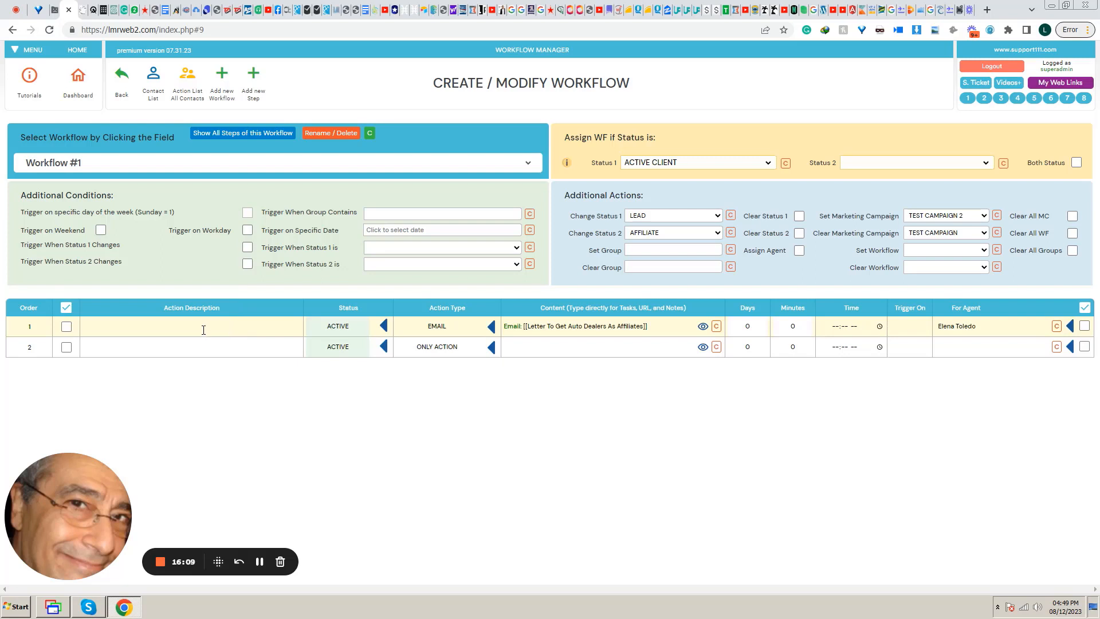
Step: Enter "Emails to send to auto Dealers" as the first step's action description and view its status options
text(Emails to send to auto Dealers)
click(285, 464)
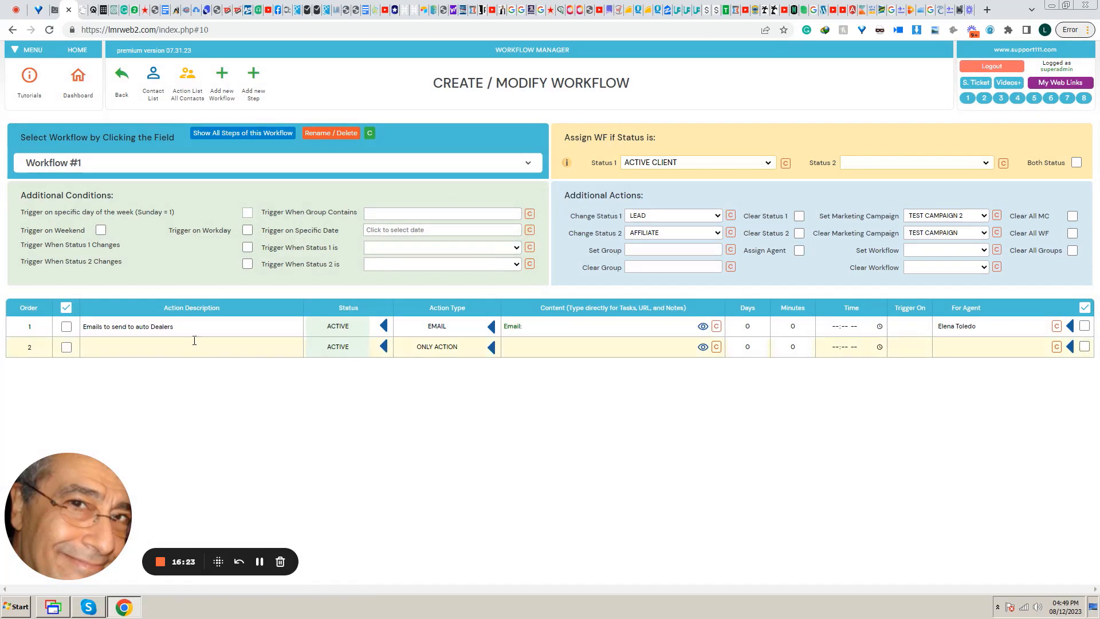
click(341, 324)
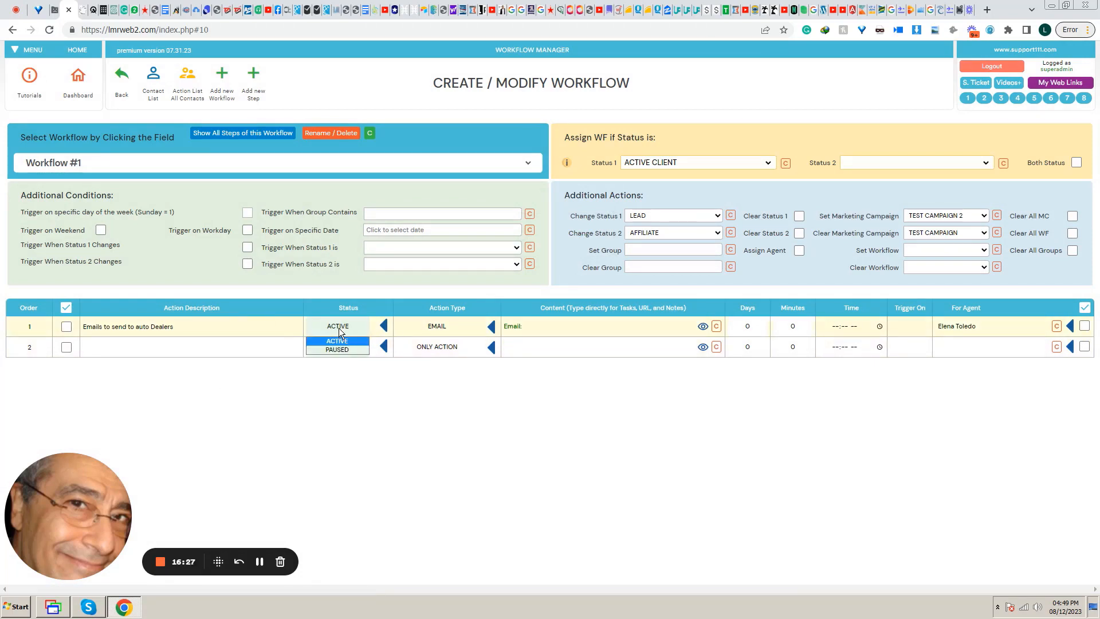
click(361, 393)
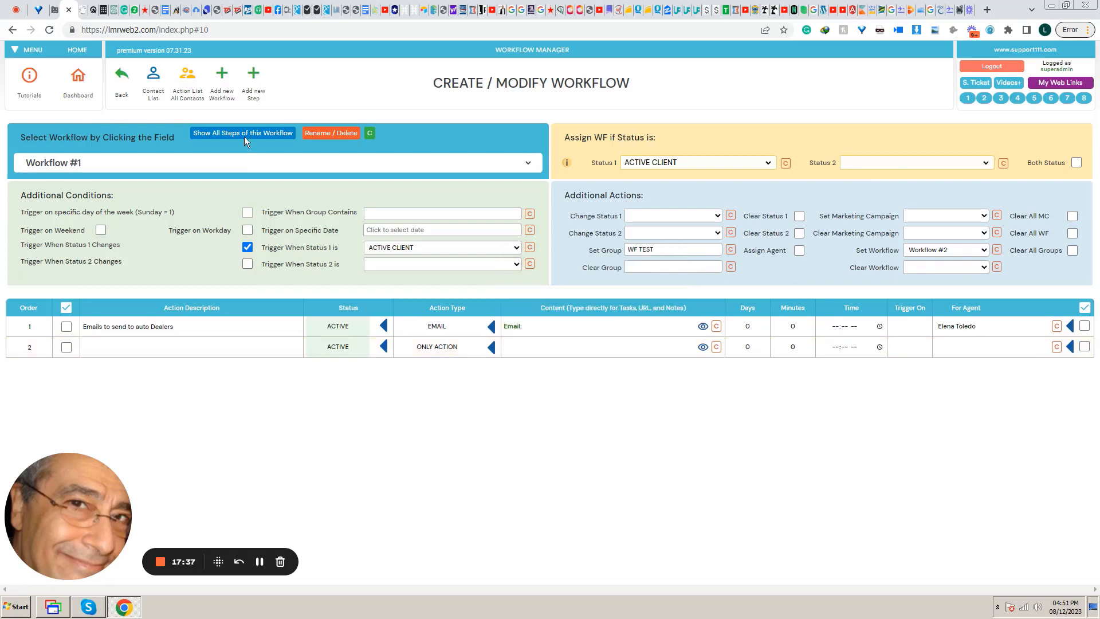
Step: Add a third step to Workflow #1 and set its action type to TASK
click(255, 83)
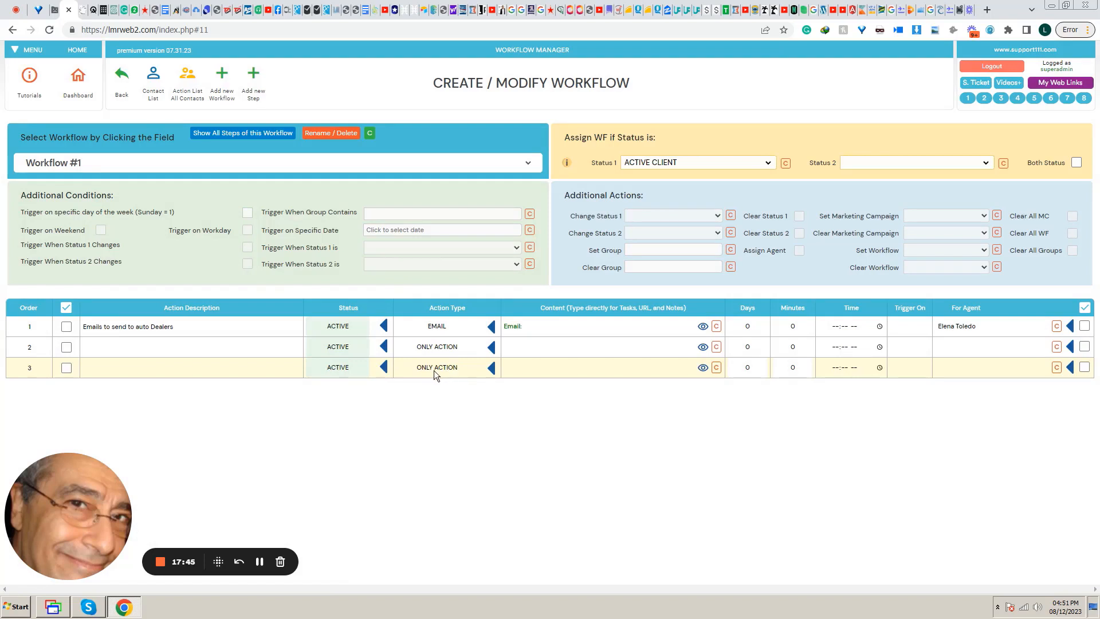
click(453, 369)
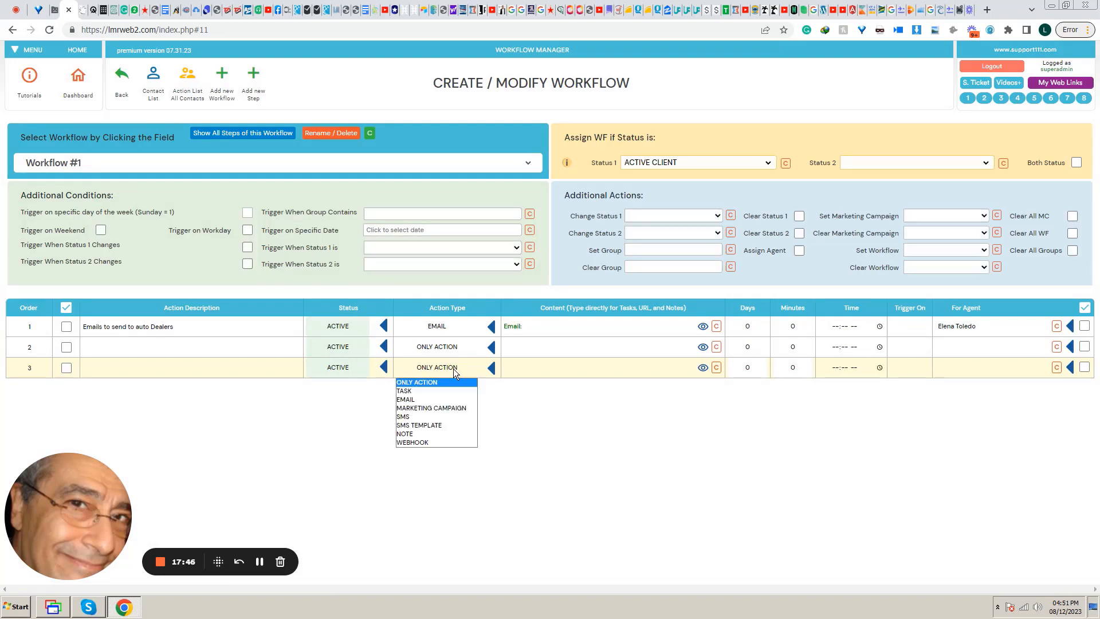
click(426, 389)
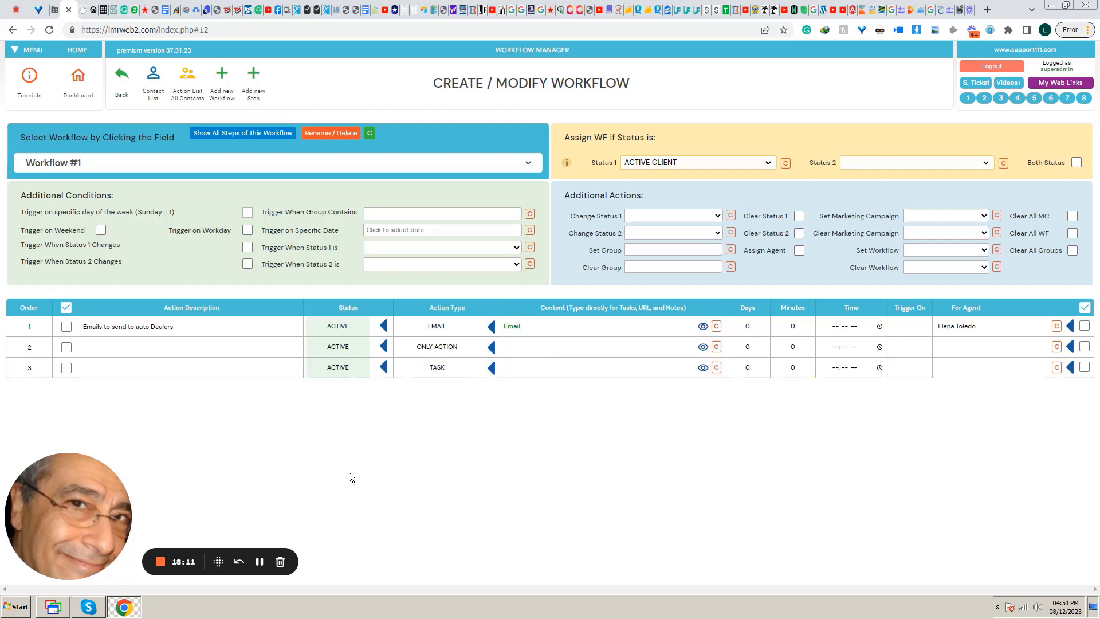
click(260, 562)
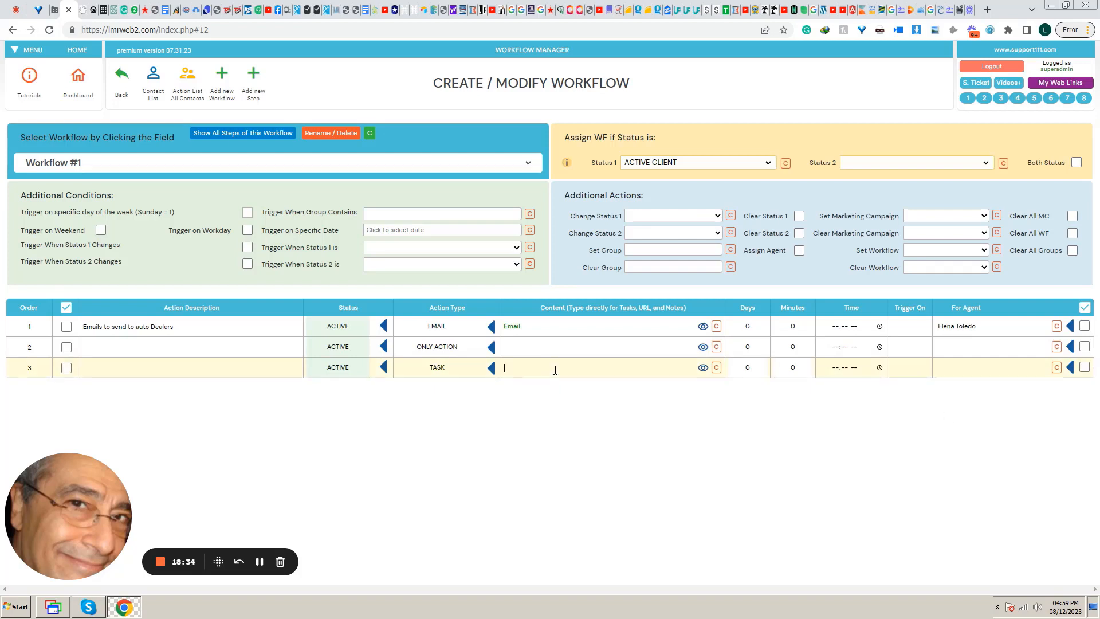
Step: Enter "This is a Task Test" as the third step's content and assign the first listed agent to it
text(This is a Task Test)
click(960, 370)
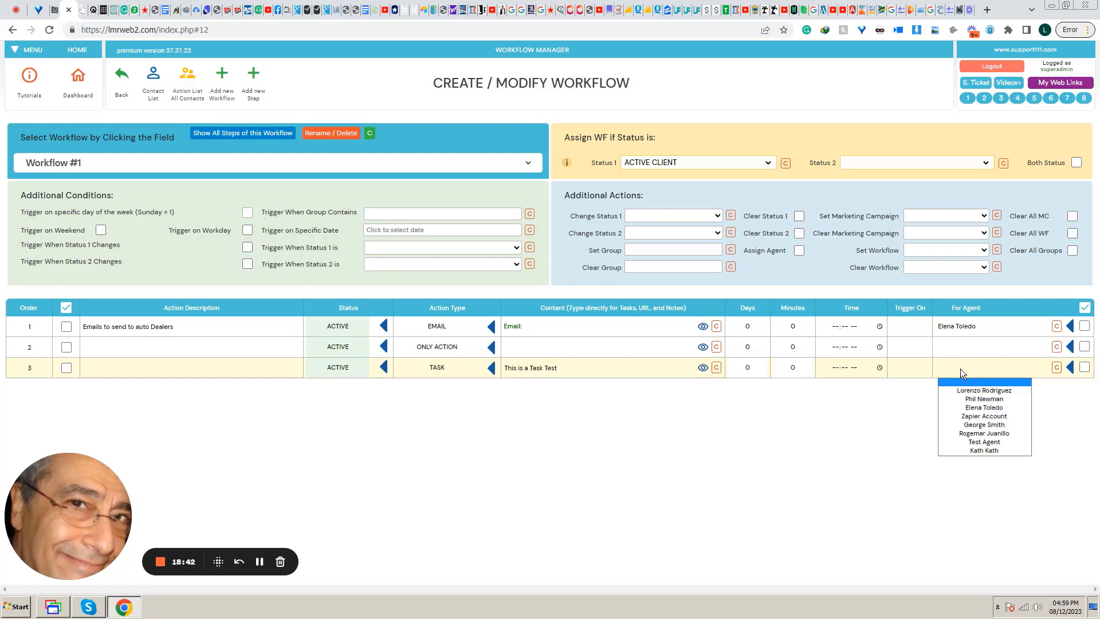
click(999, 390)
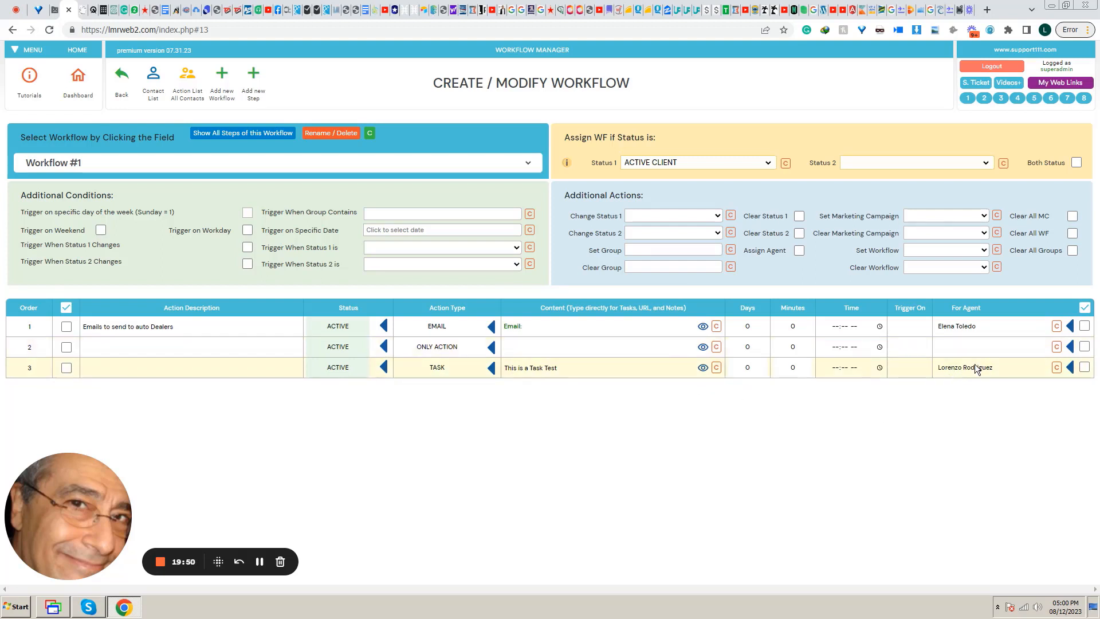
Step: Change the third step's action type to MARKETING CAMPAIGN and select the CLIENT ACTIVE campaign as its content
click(435, 371)
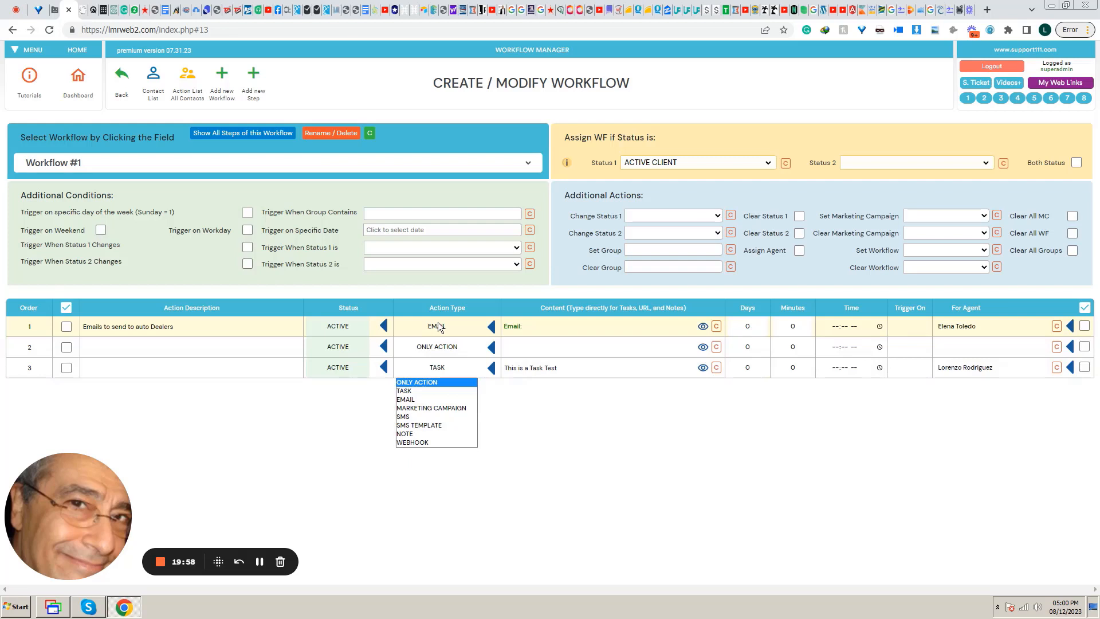
click(447, 408)
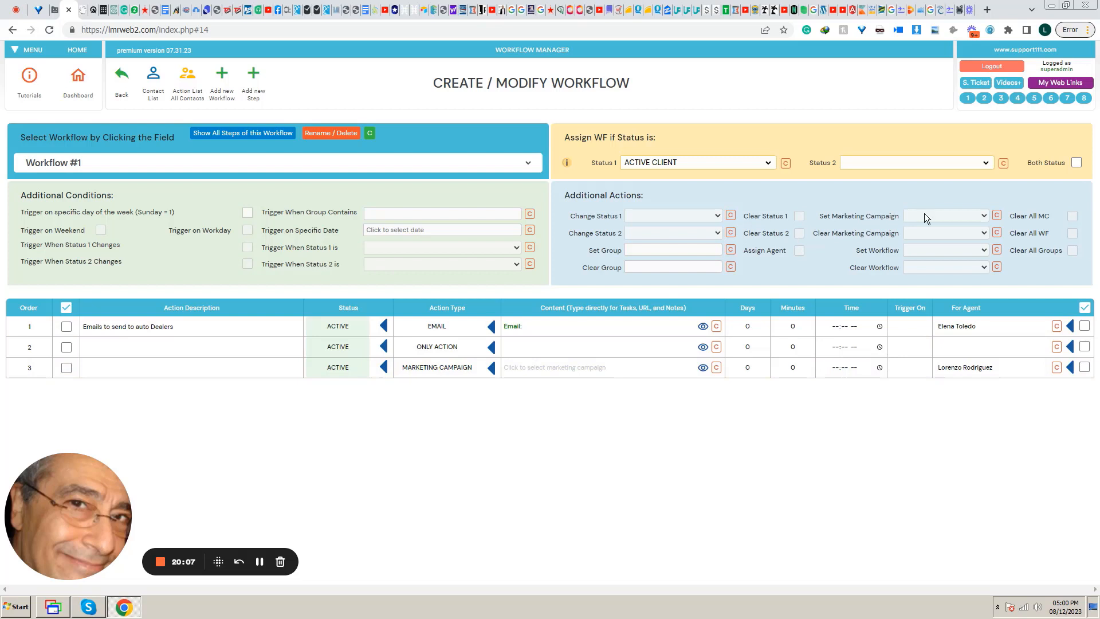
click(521, 370)
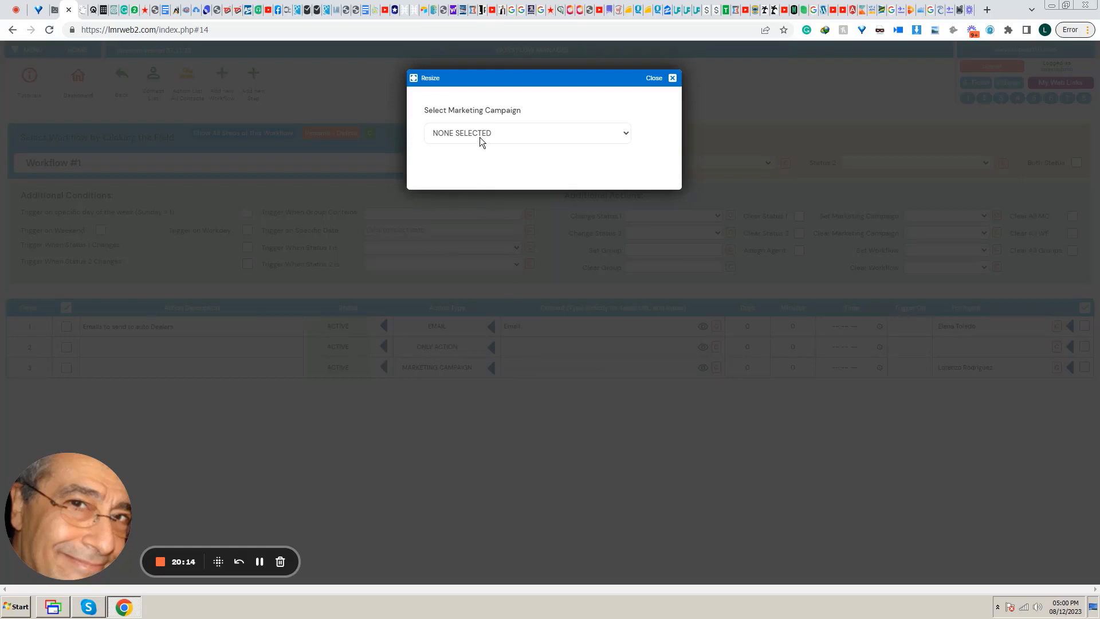
click(656, 79)
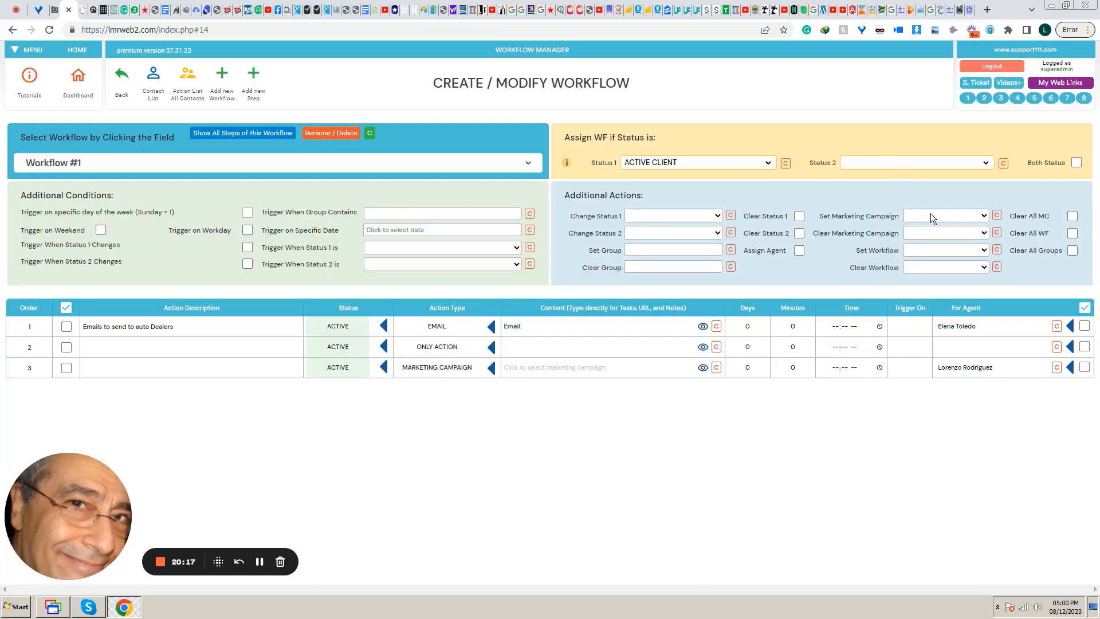
click(533, 370)
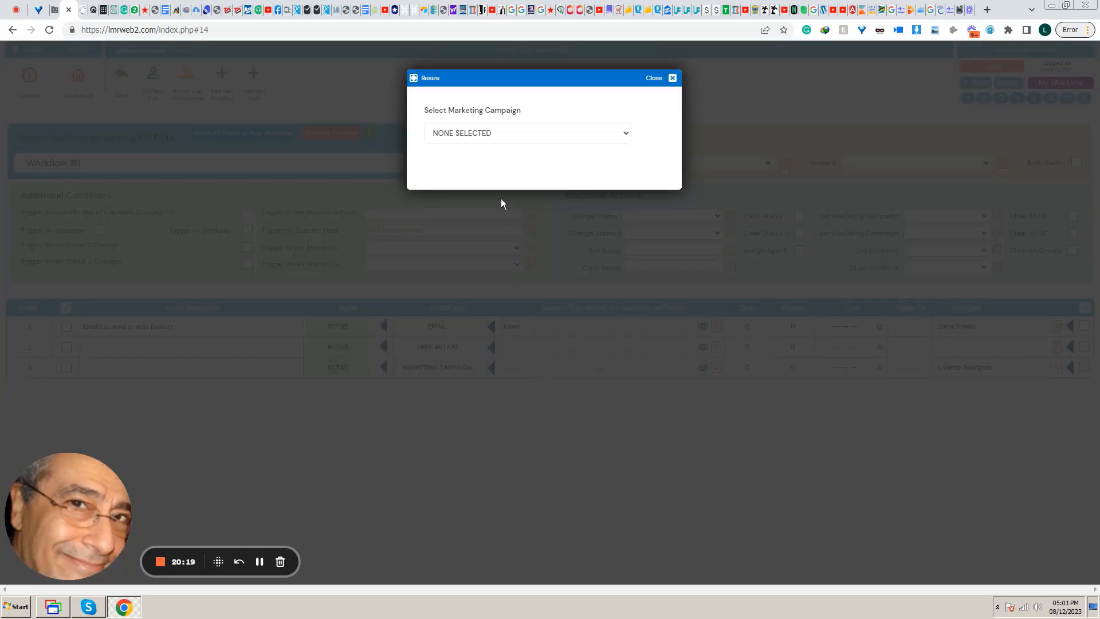
click(479, 133)
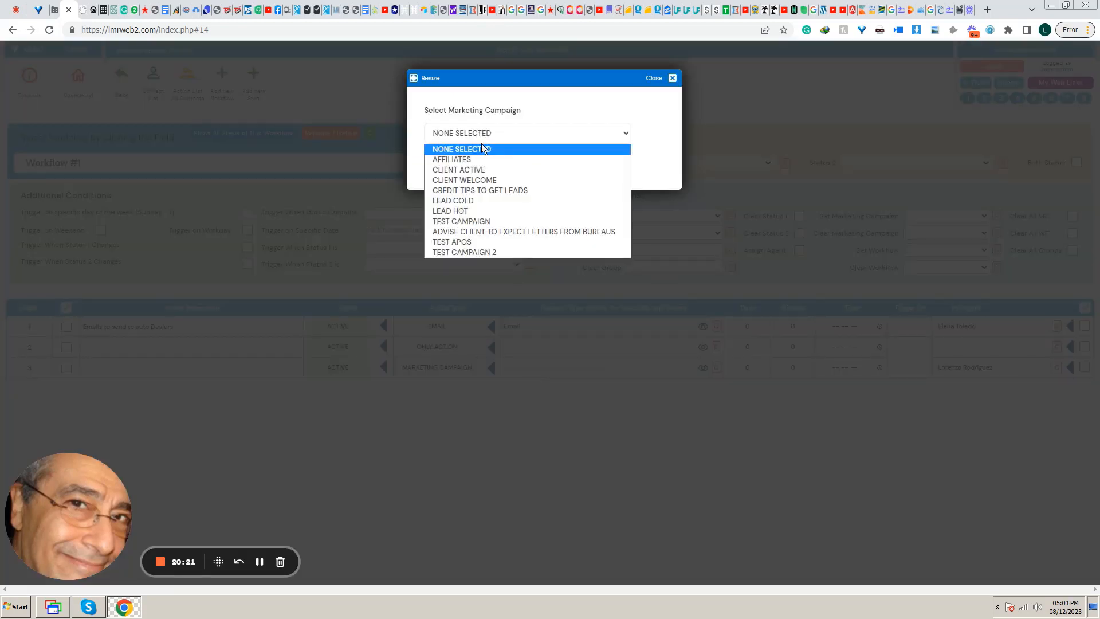
click(487, 169)
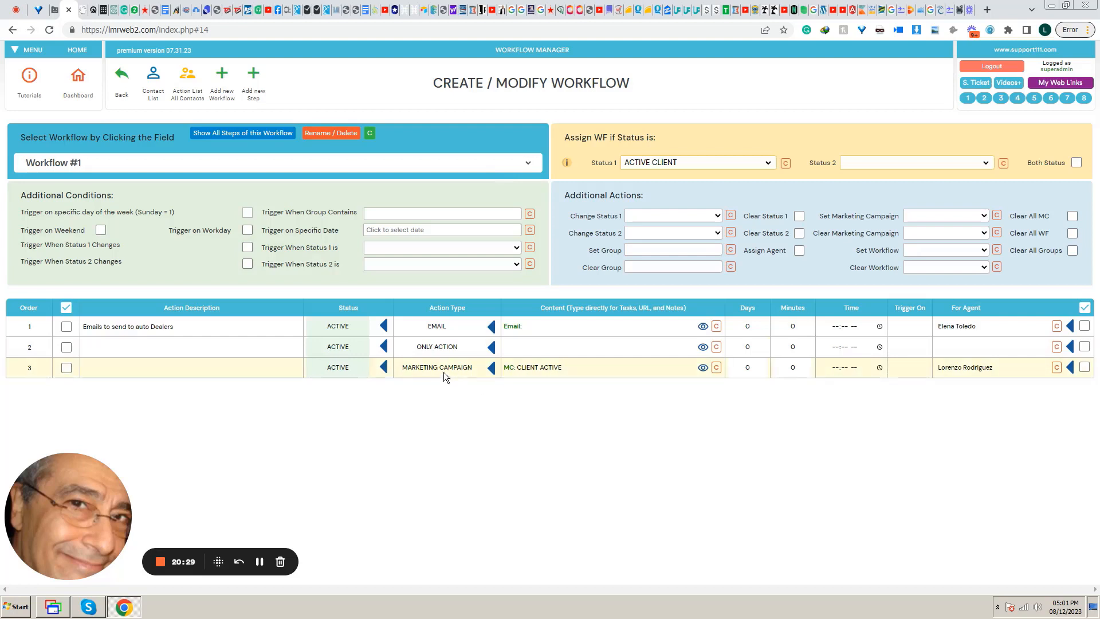
Step: Clear the third step's assigned agent and change its action type to SMS
click(1057, 369)
click(410, 367)
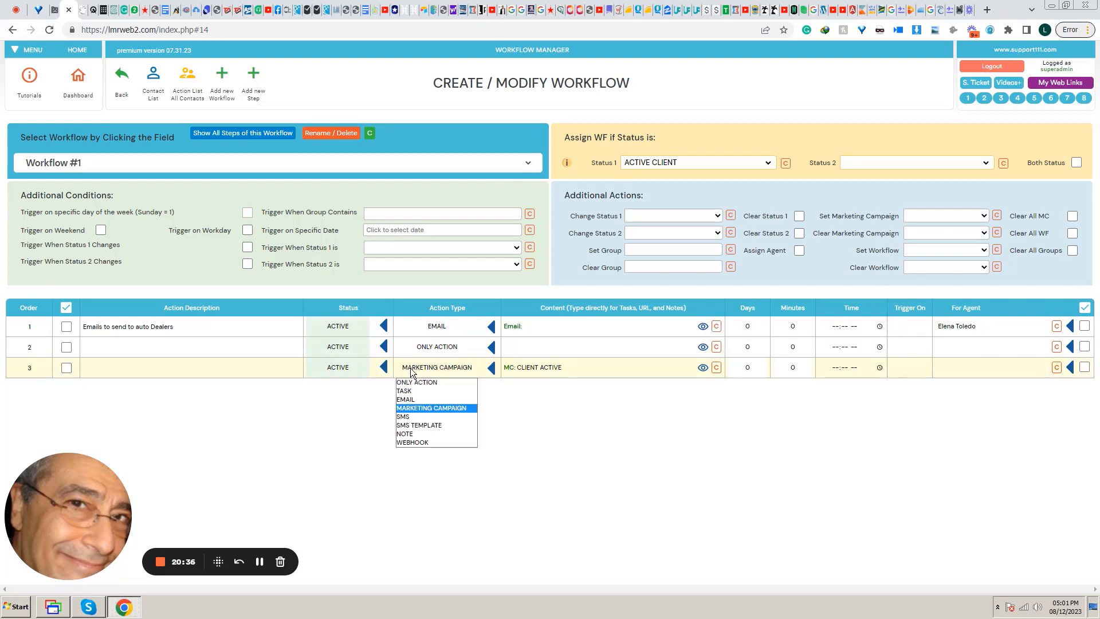
click(419, 417)
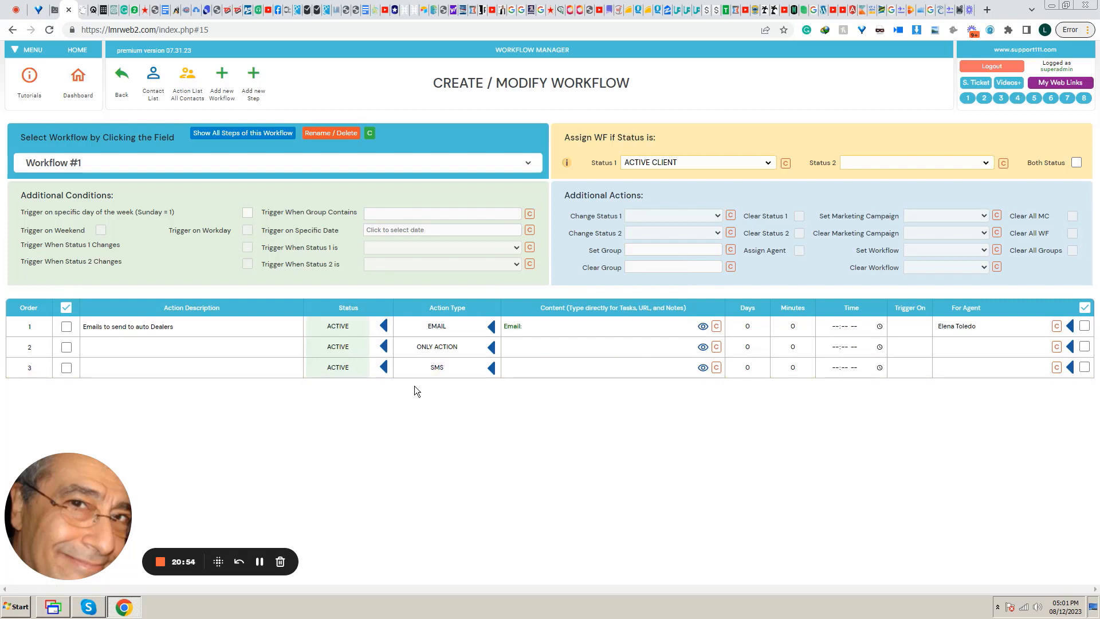
Step: Change the third step's action type to SMS TEMPLATE and browse the SMS TEMPLATES category for its content without choosing a template
click(429, 370)
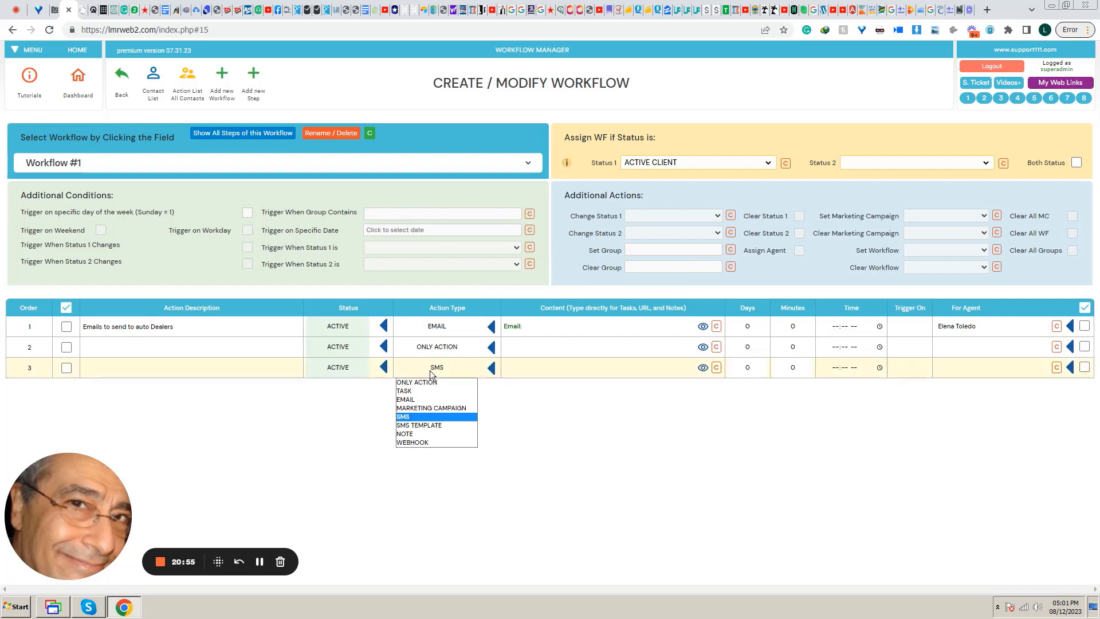
click(428, 427)
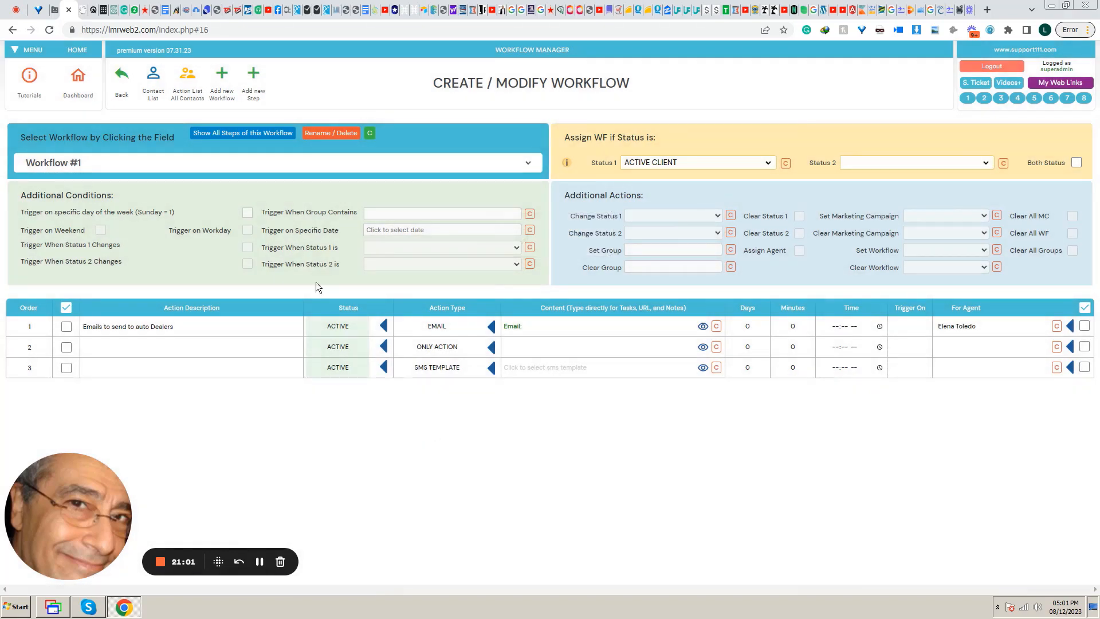
click(546, 369)
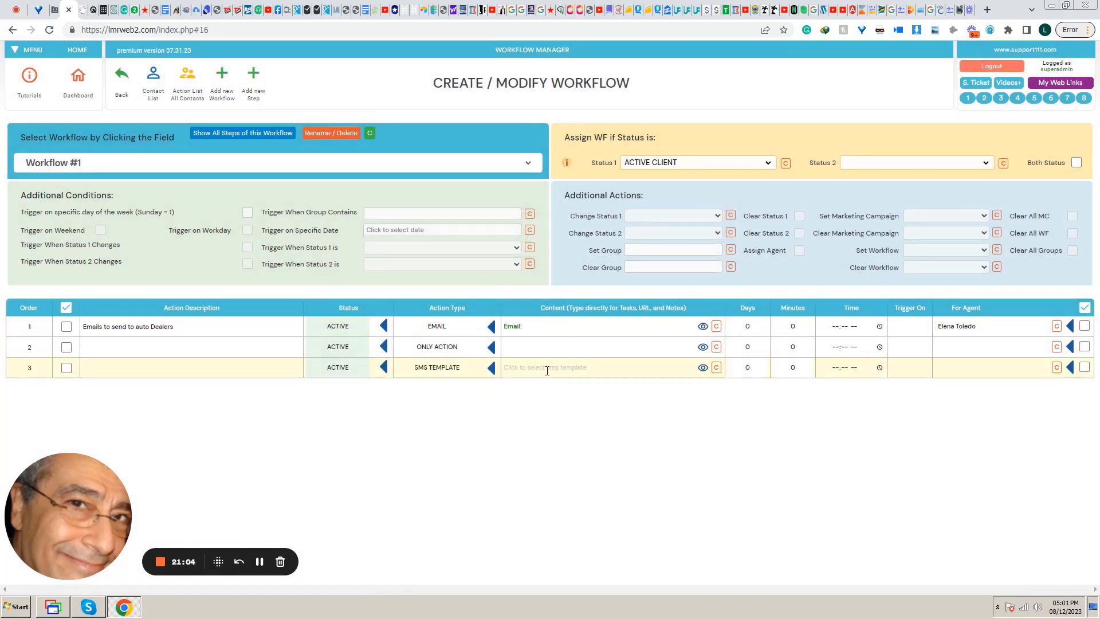
click(253, 123)
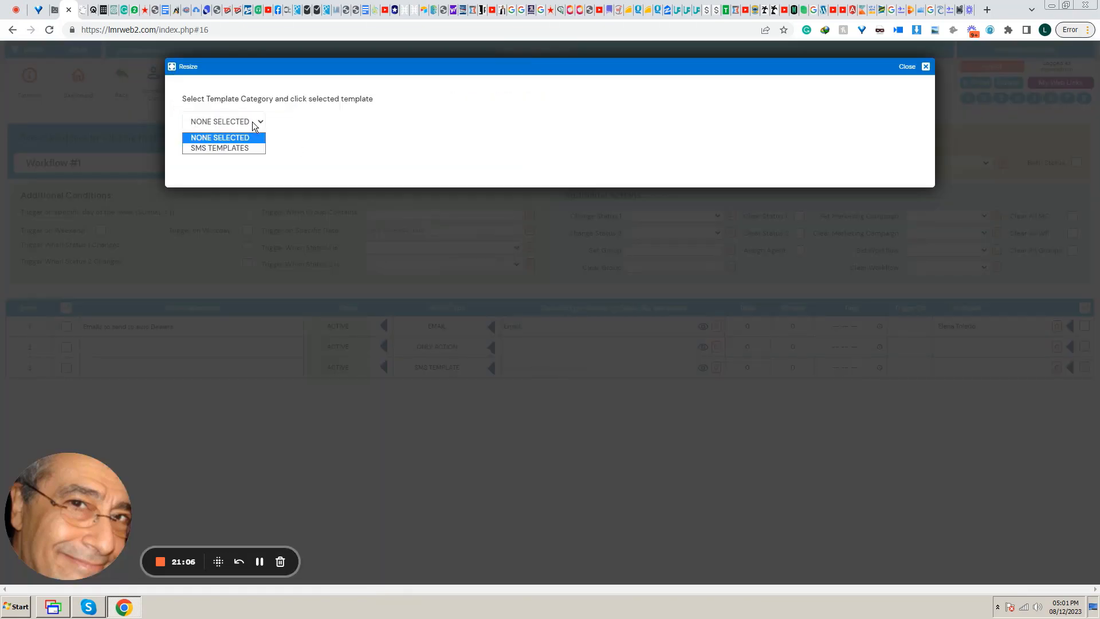
click(248, 147)
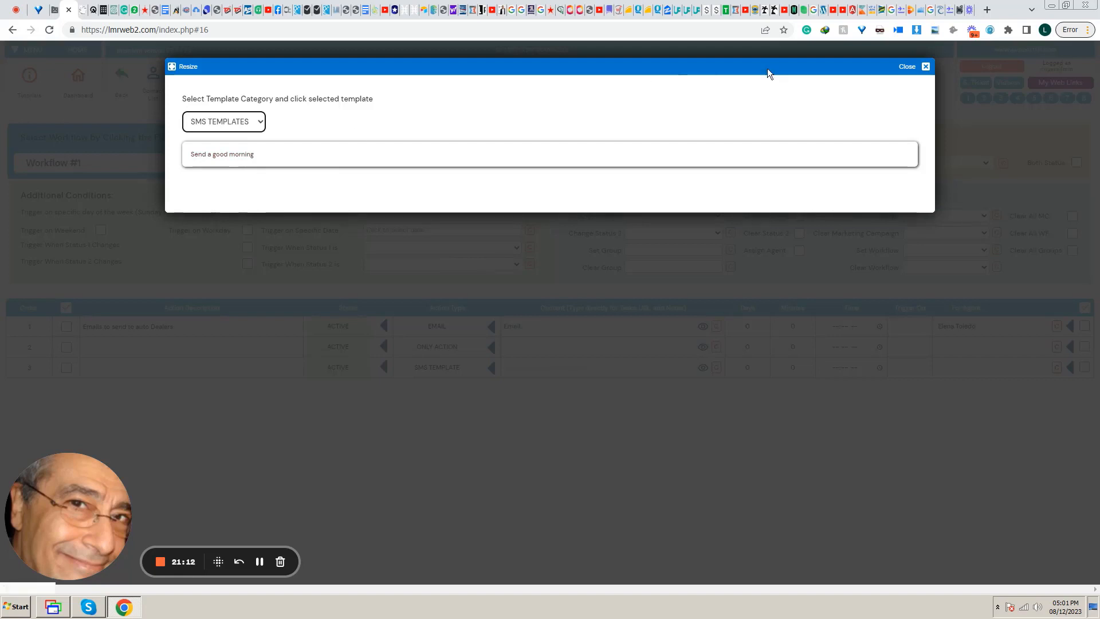
click(906, 67)
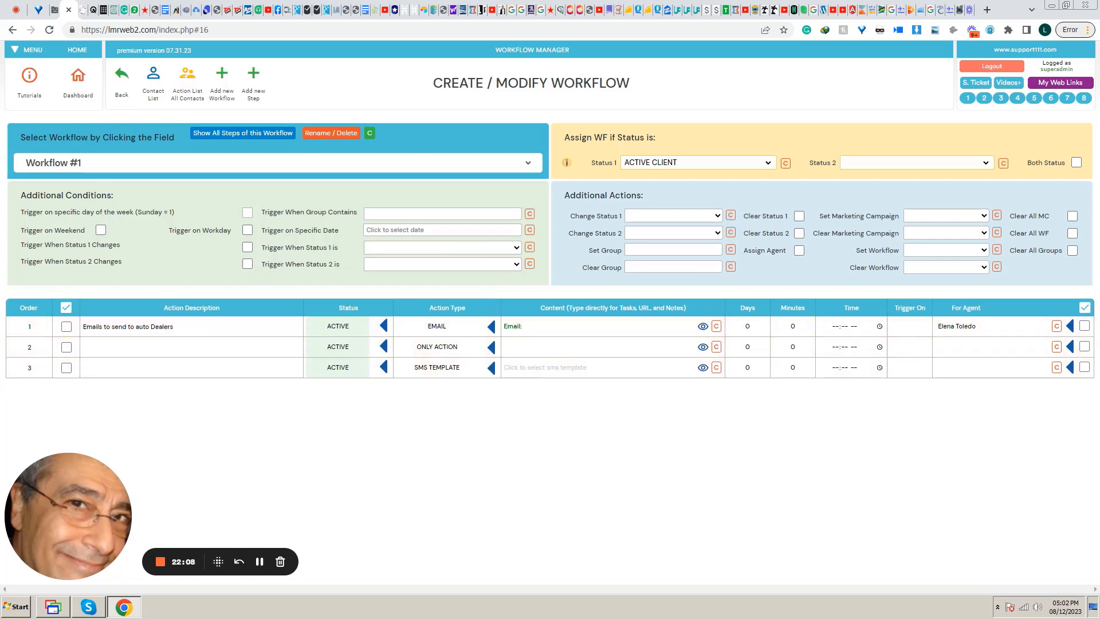
Step: Mark the third step's agent checkbox, use the "Send a good morning" SMS template as its content, and assign the first listed agent
click(1084, 368)
click(520, 367)
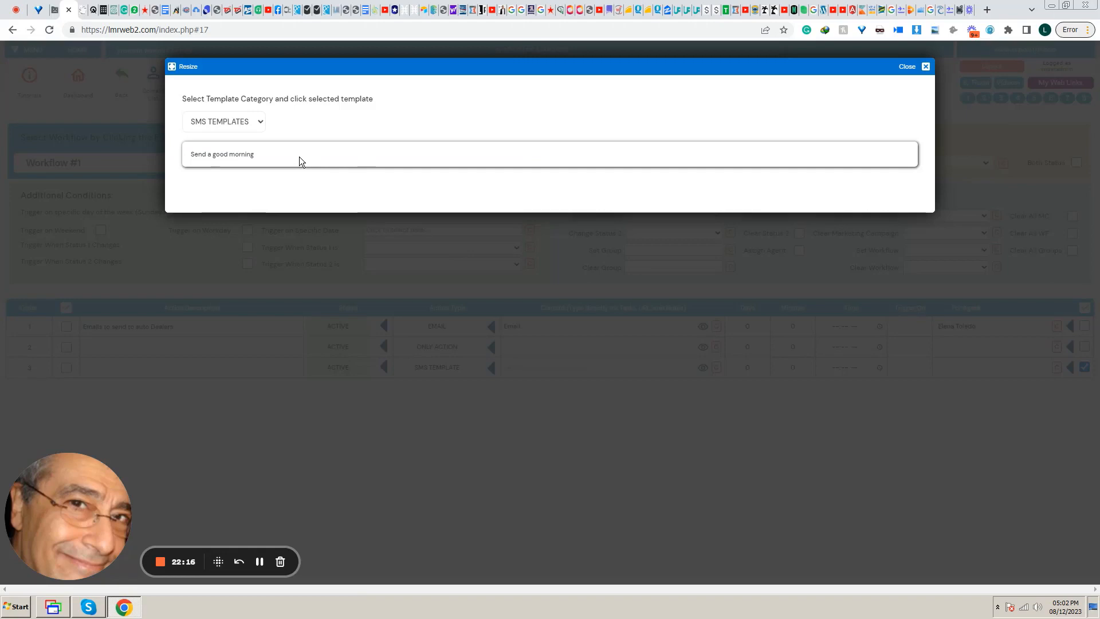
click(210, 156)
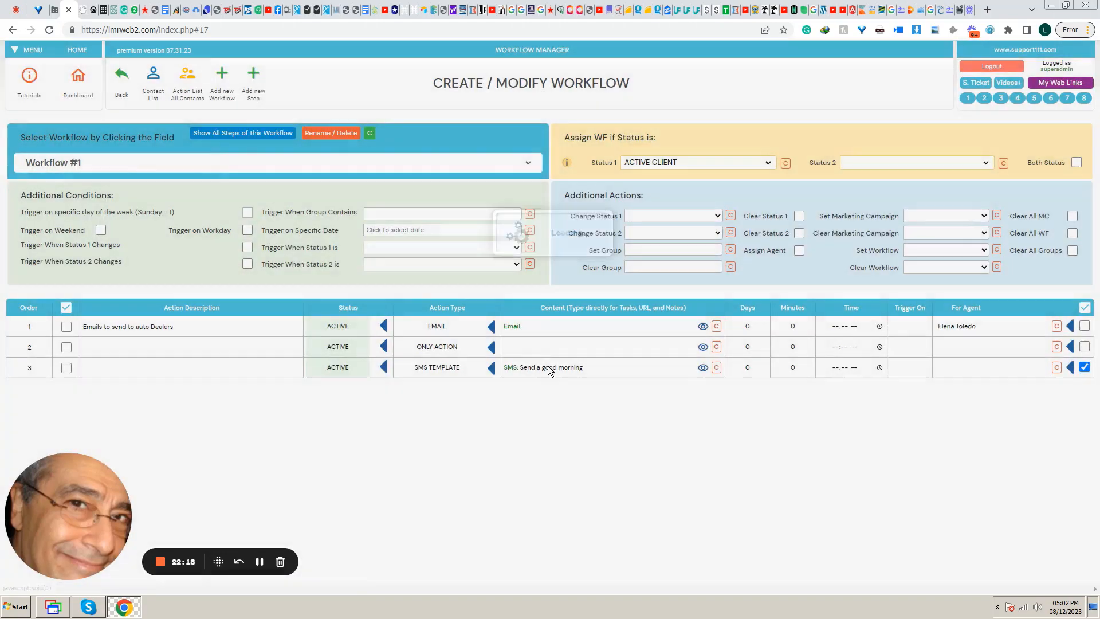
click(996, 367)
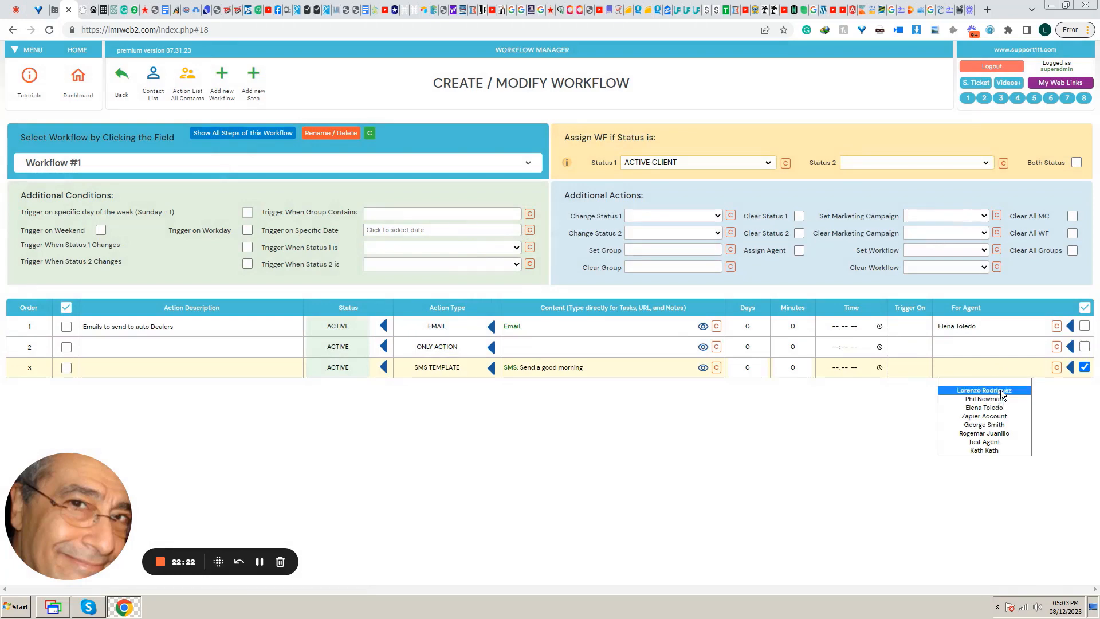
click(1000, 390)
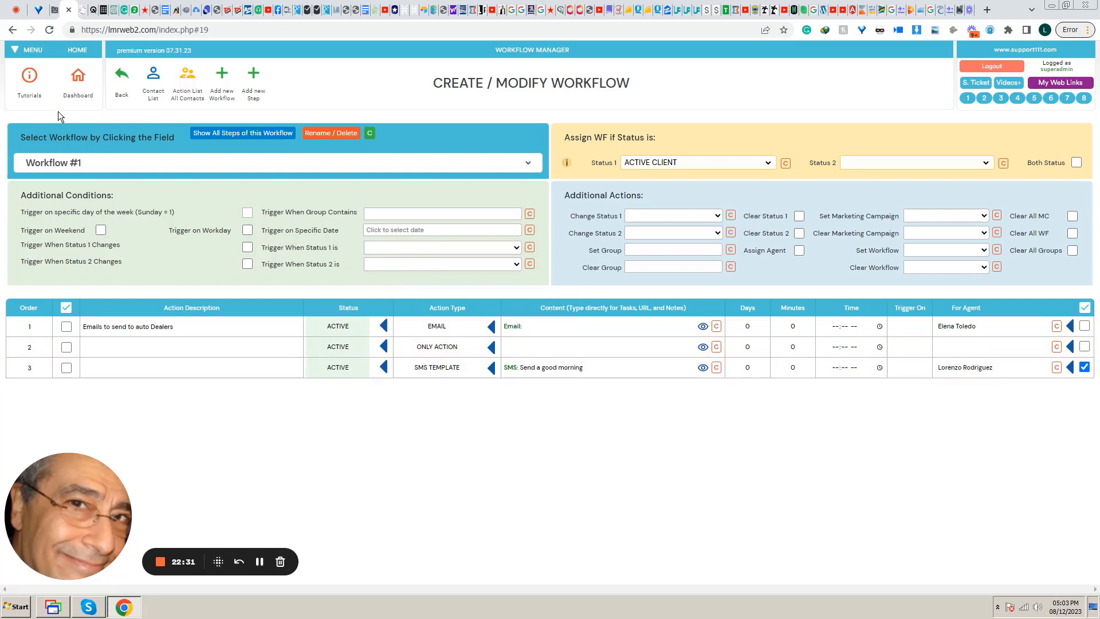
Step: Change the third step to a NOTE with the content "Whatever you type" and clear its assigned agent and agent checkbox
mouse_move(28, 51)
click(433, 368)
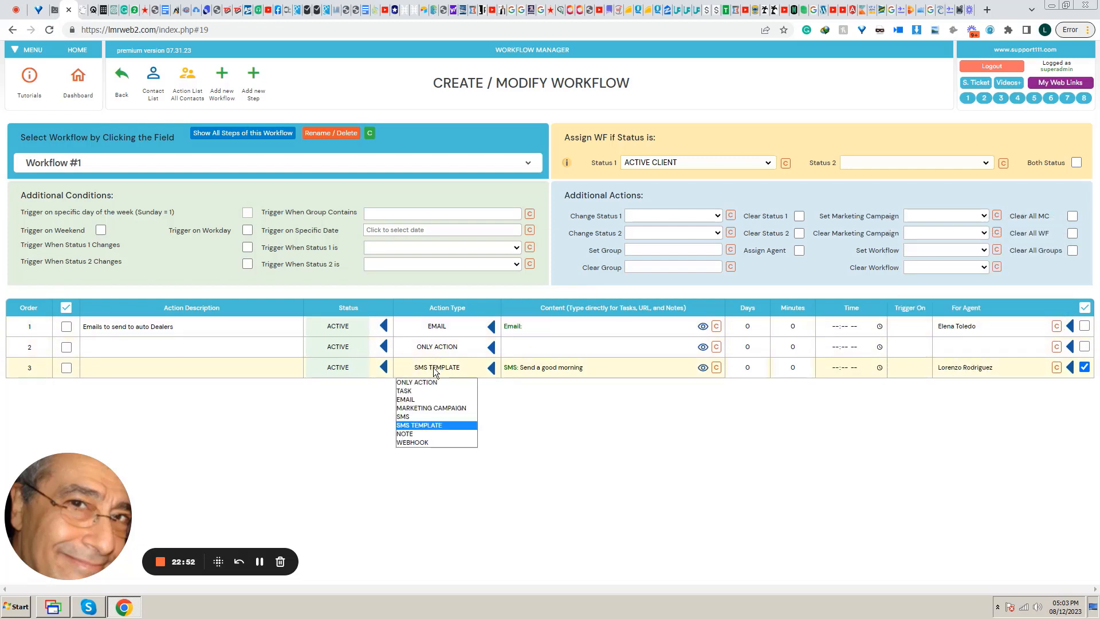
click(414, 434)
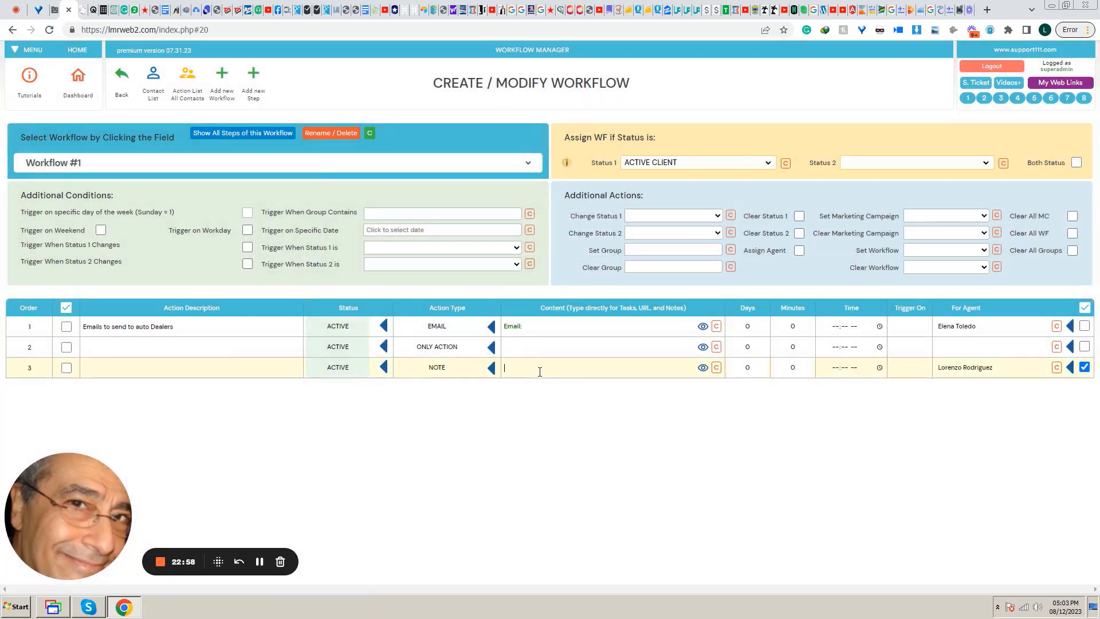
text(Whatever you type)
click(1056, 370)
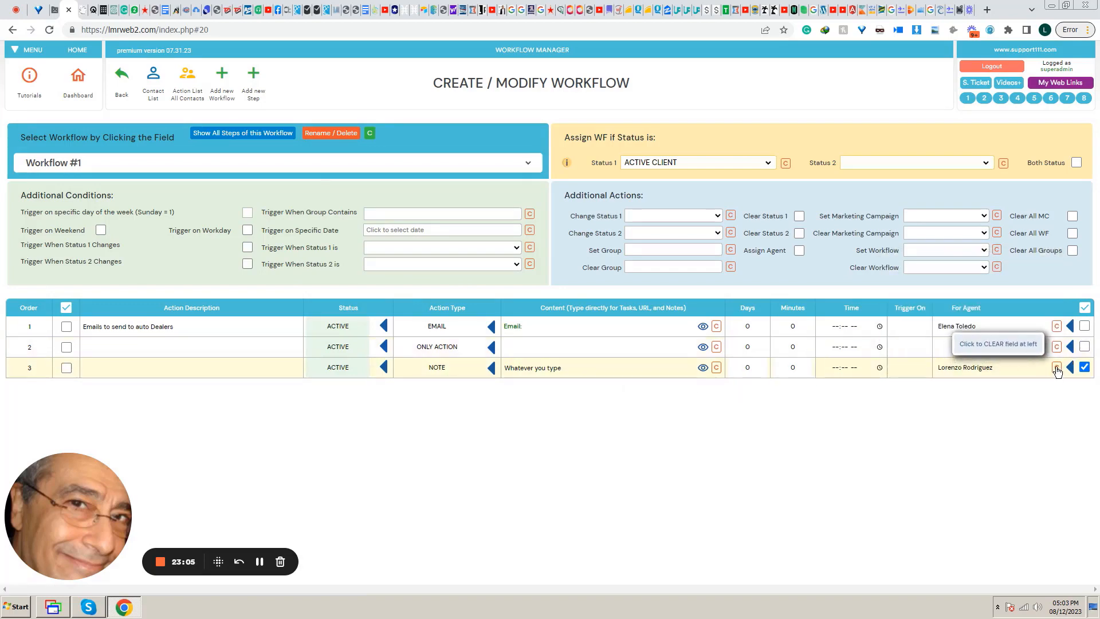
click(1084, 368)
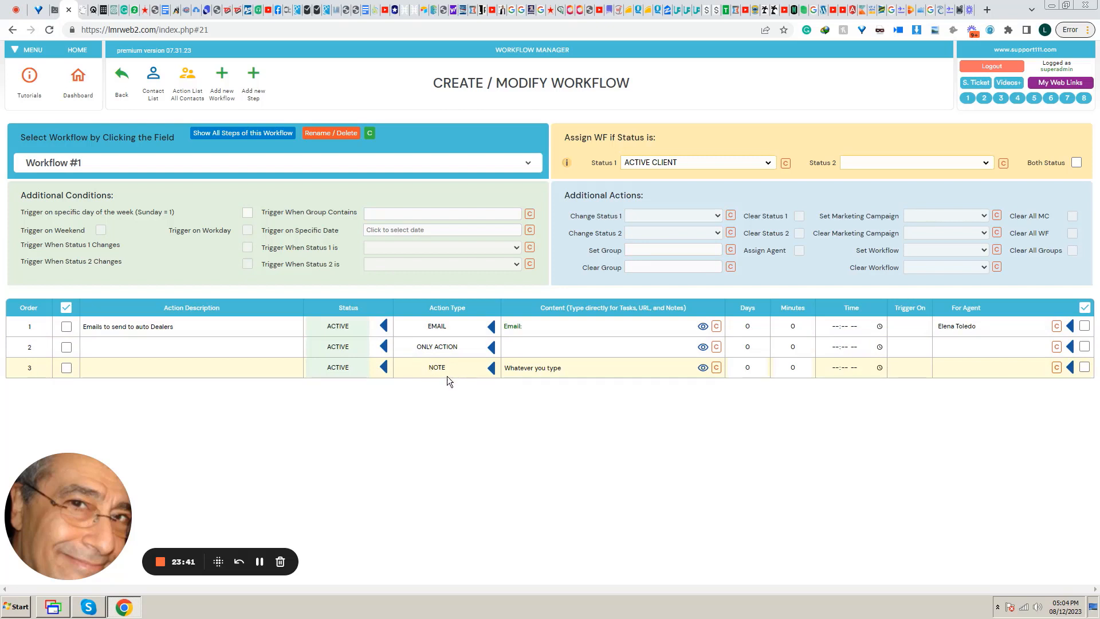
Step: Change the second step's action type to WEBHOOK and clear the email content of the first step
click(434, 347)
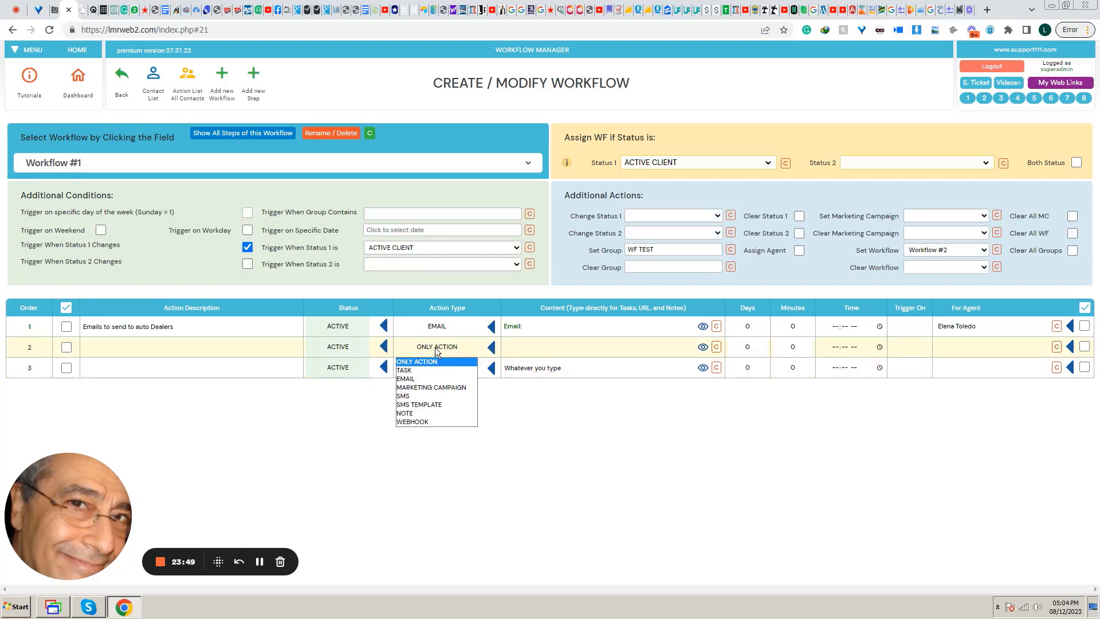
click(451, 420)
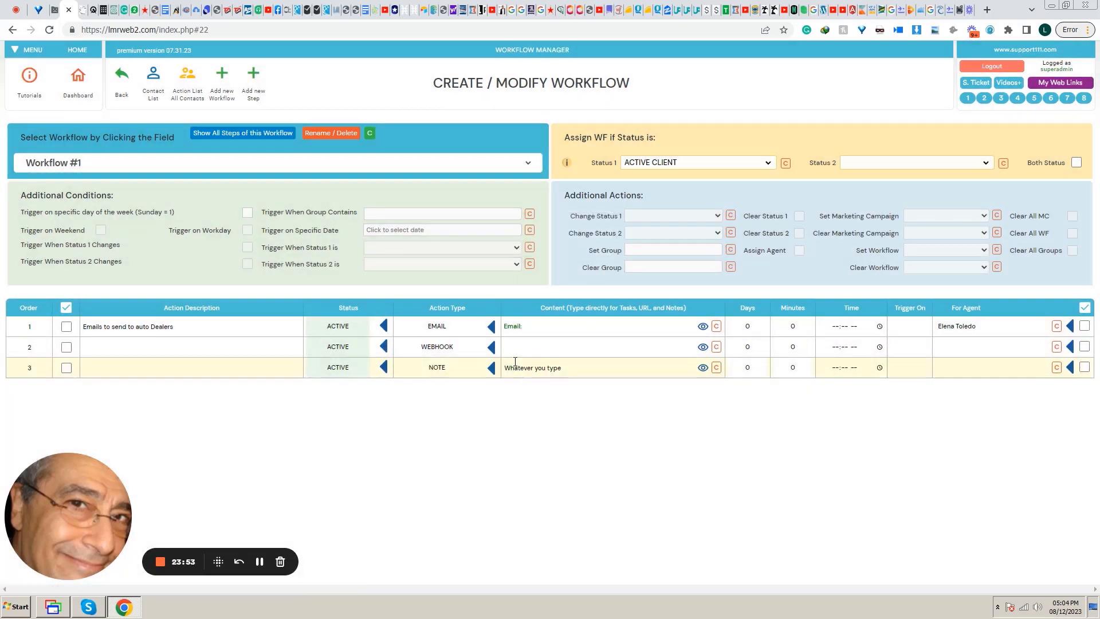
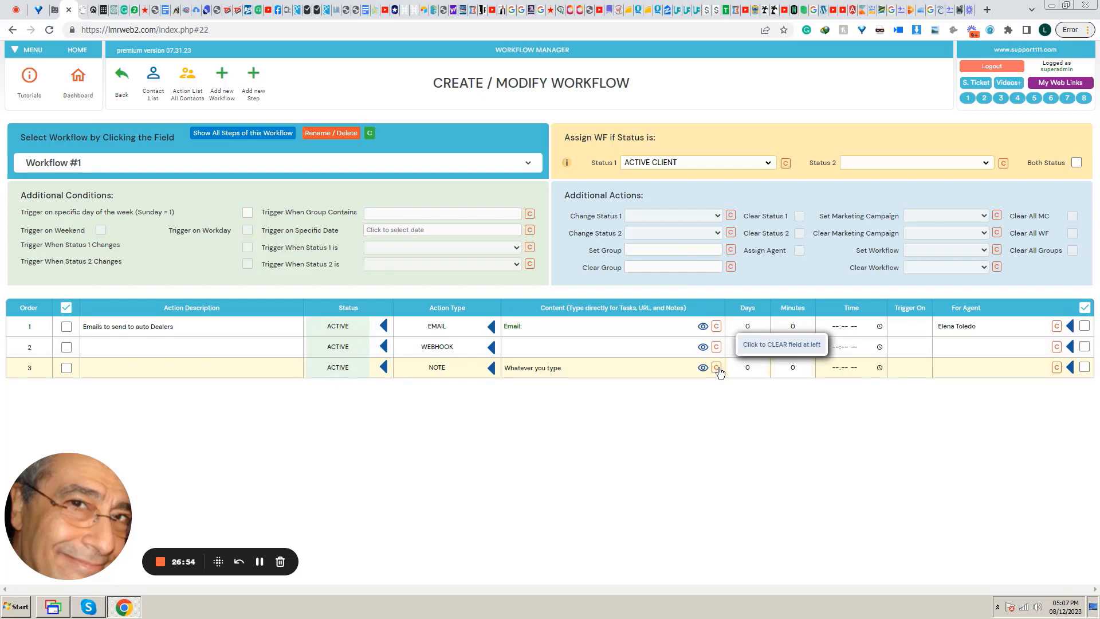
click(715, 326)
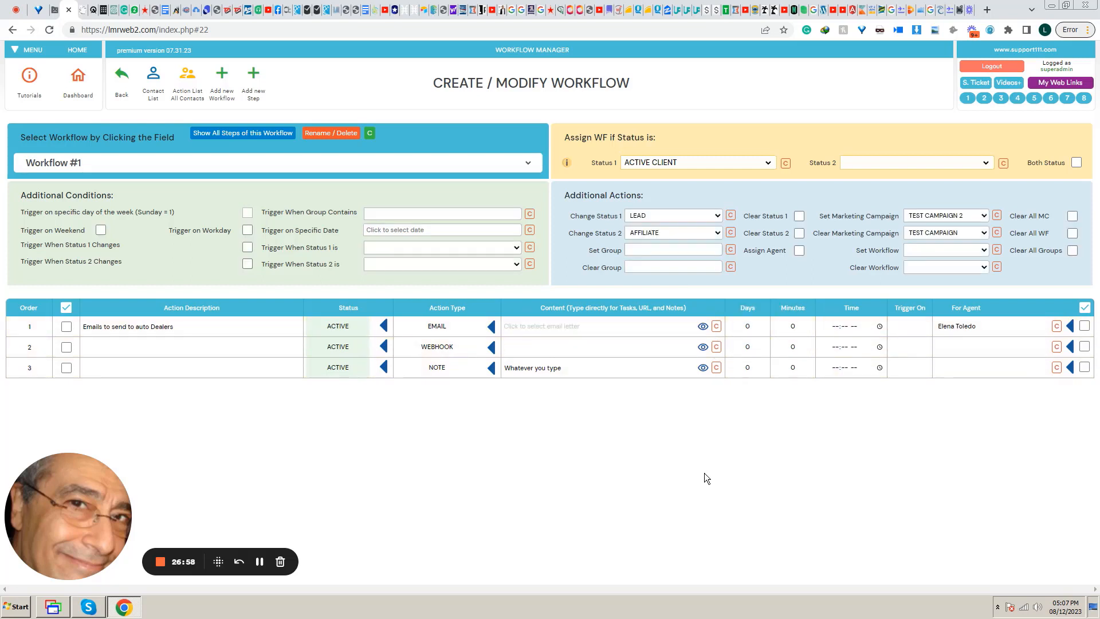
Step: Set the second step's delay to 3 days and try 1 day on the third step before resetting it to 0
click(750, 346)
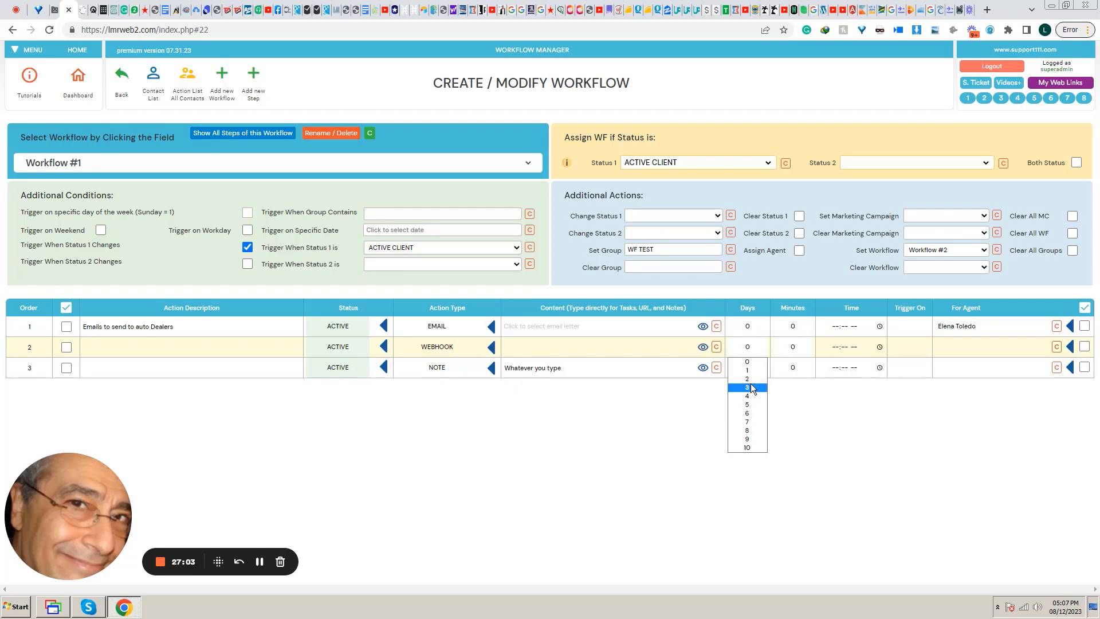
click(751, 387)
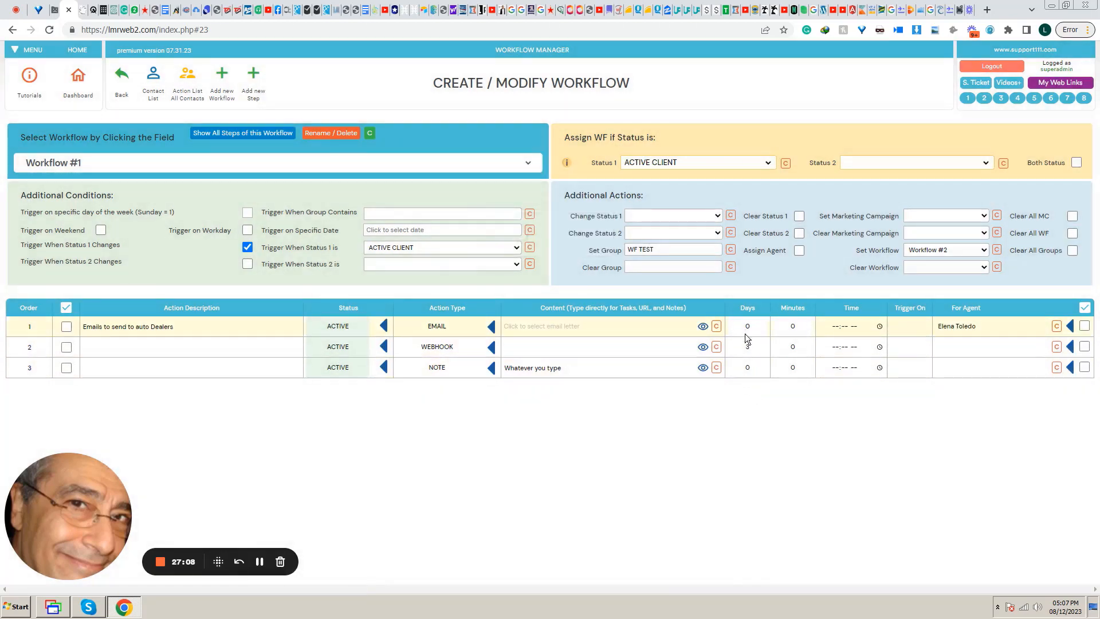
click(747, 367)
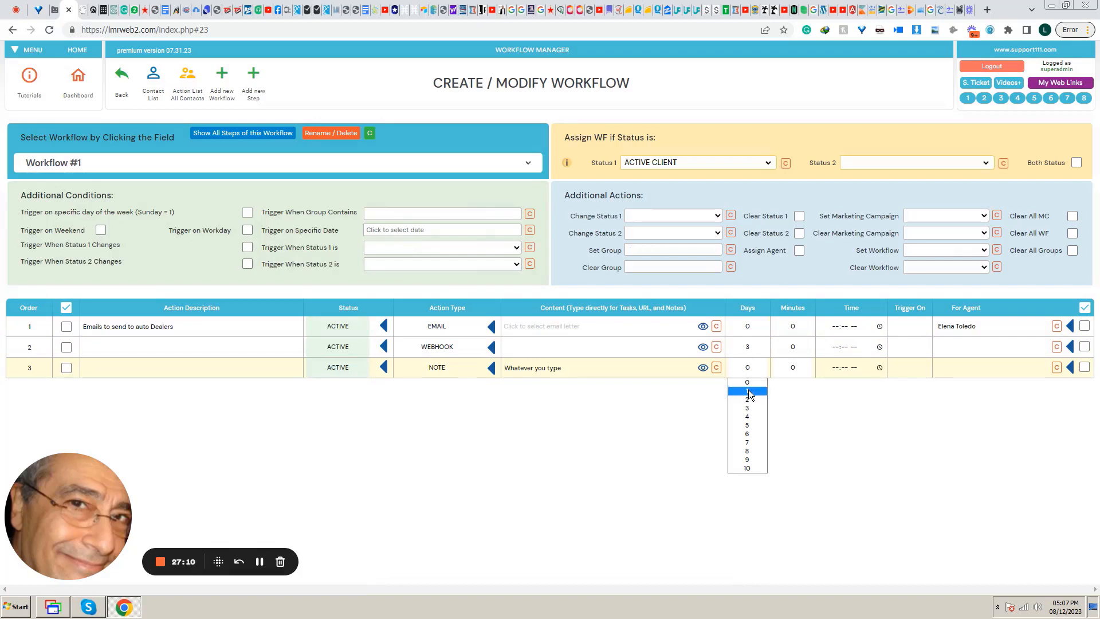
click(748, 389)
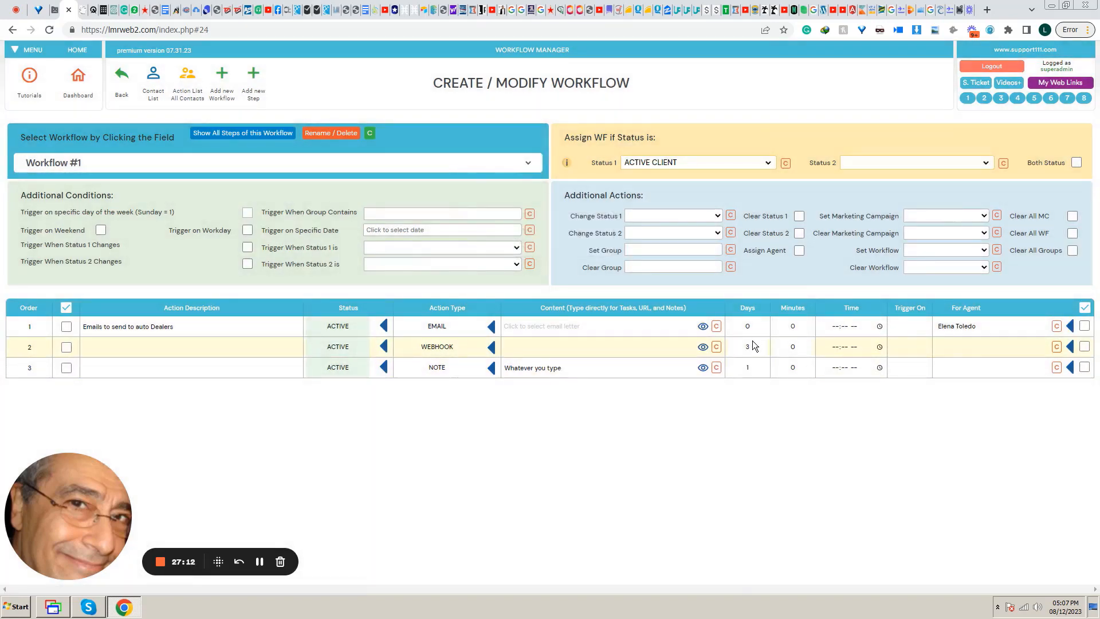
click(749, 368)
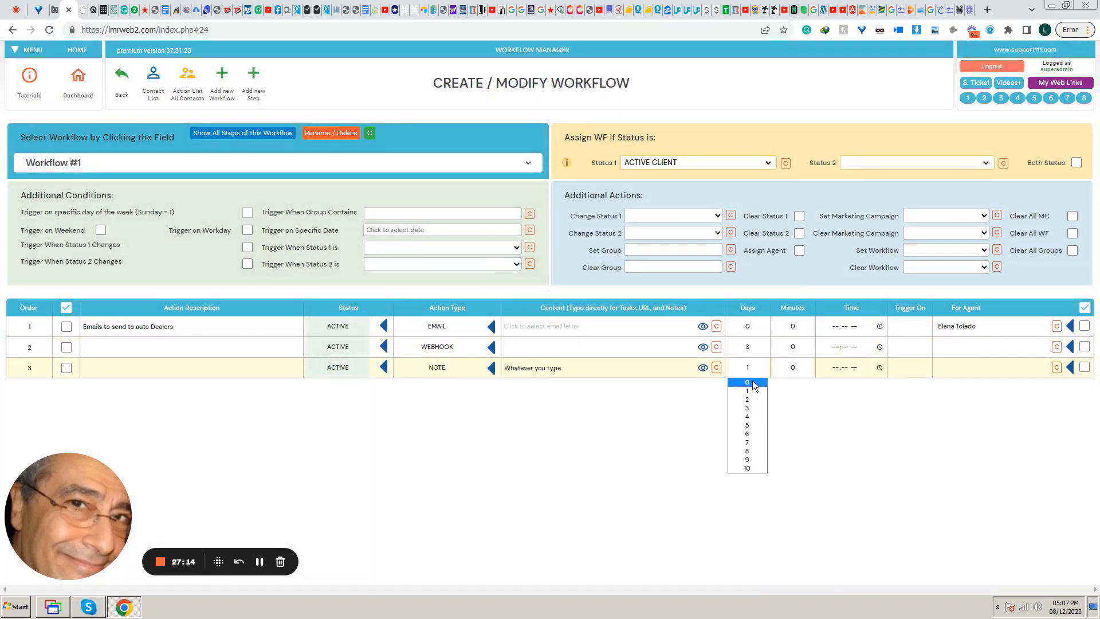
click(749, 382)
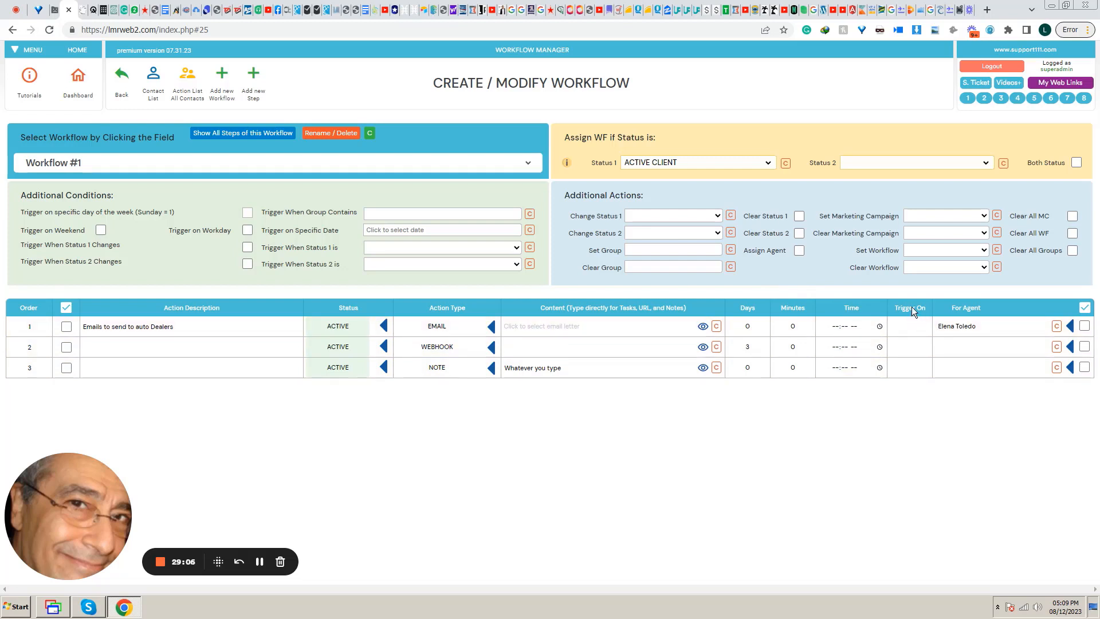
Step: Set the trigger date of the first step, "Emails to send to auto Dealers", to today
click(910, 322)
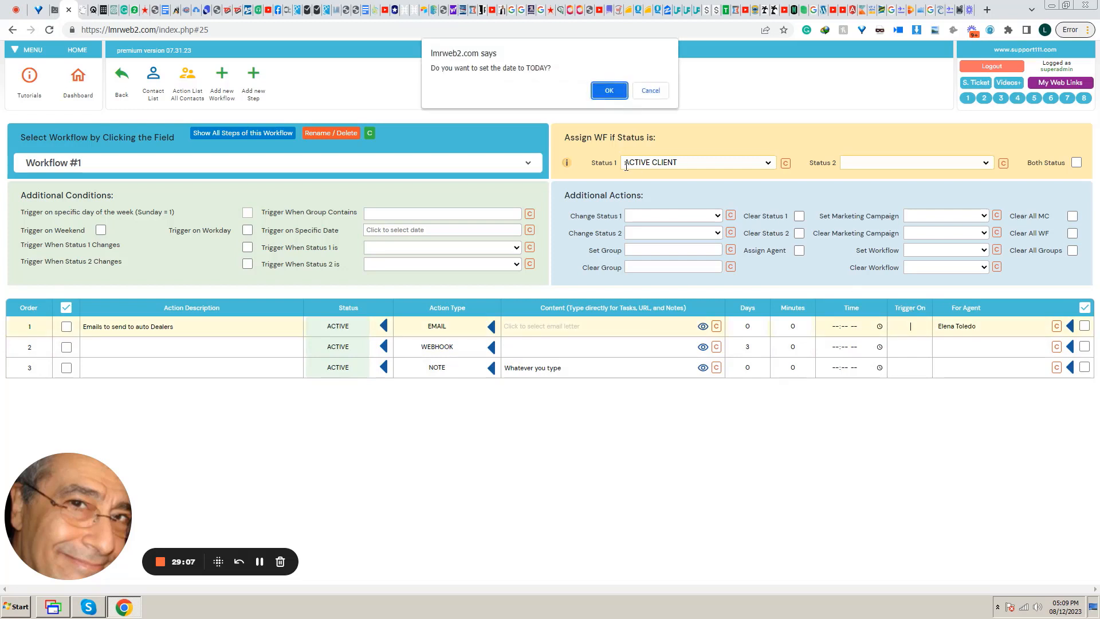
click(608, 91)
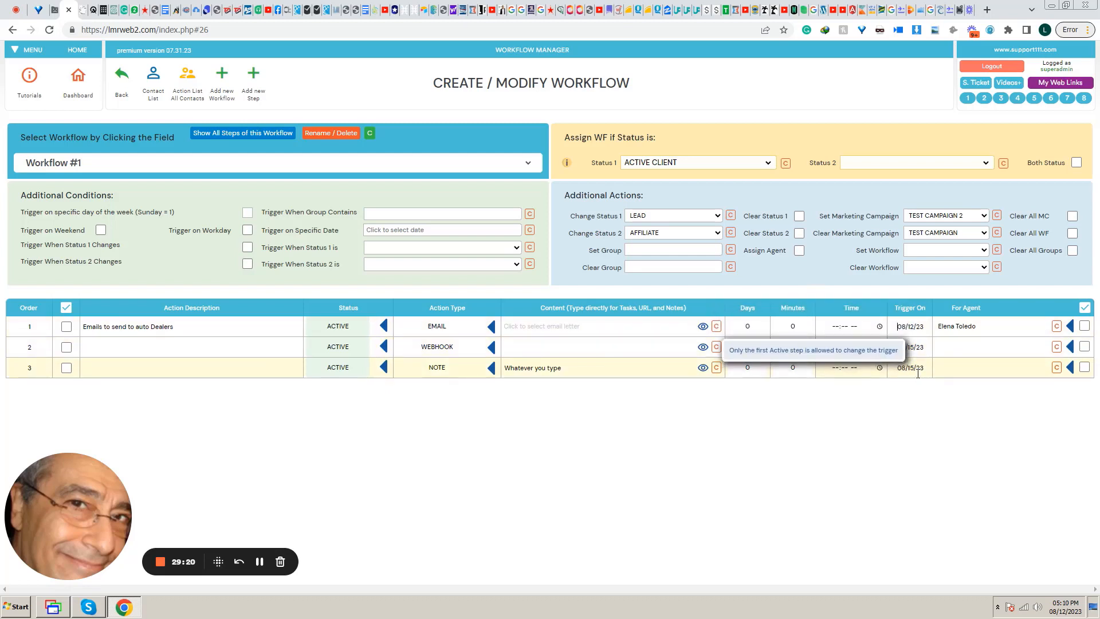
click(918, 326)
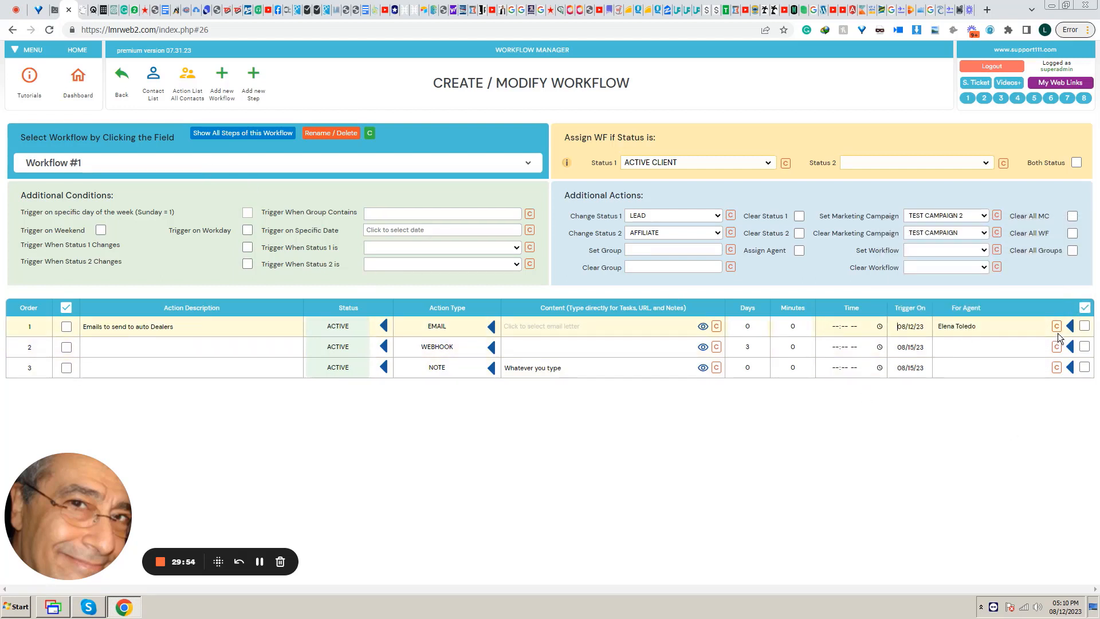
Step: Filter Workflow #1 to the marked first and third steps, selecting from all steps, and restore the full step list
mouse_move(1070, 329)
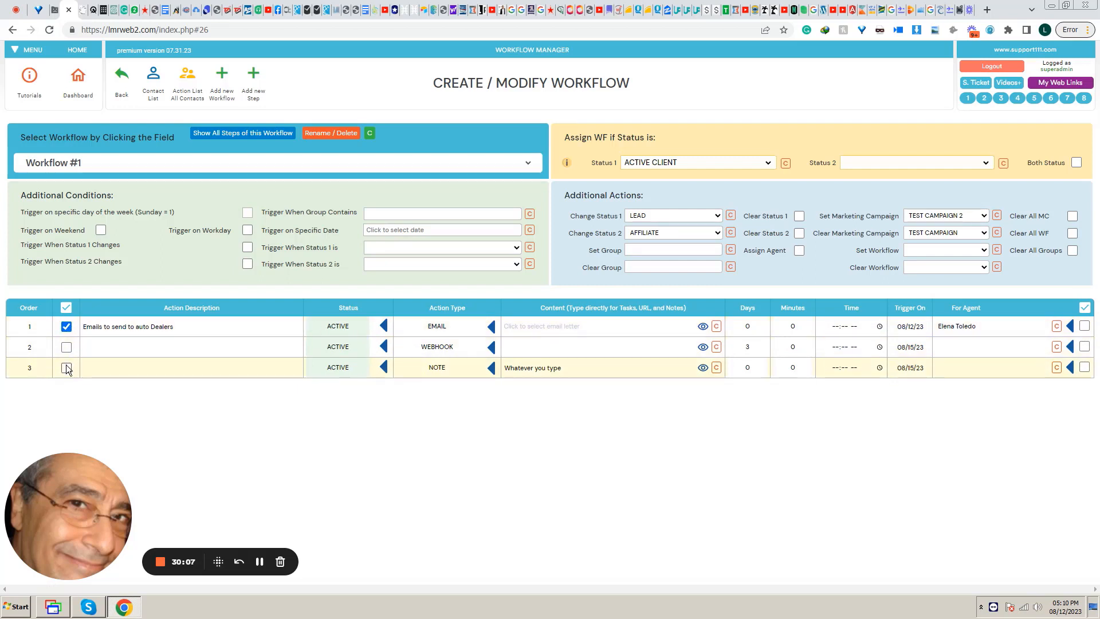
click(66, 308)
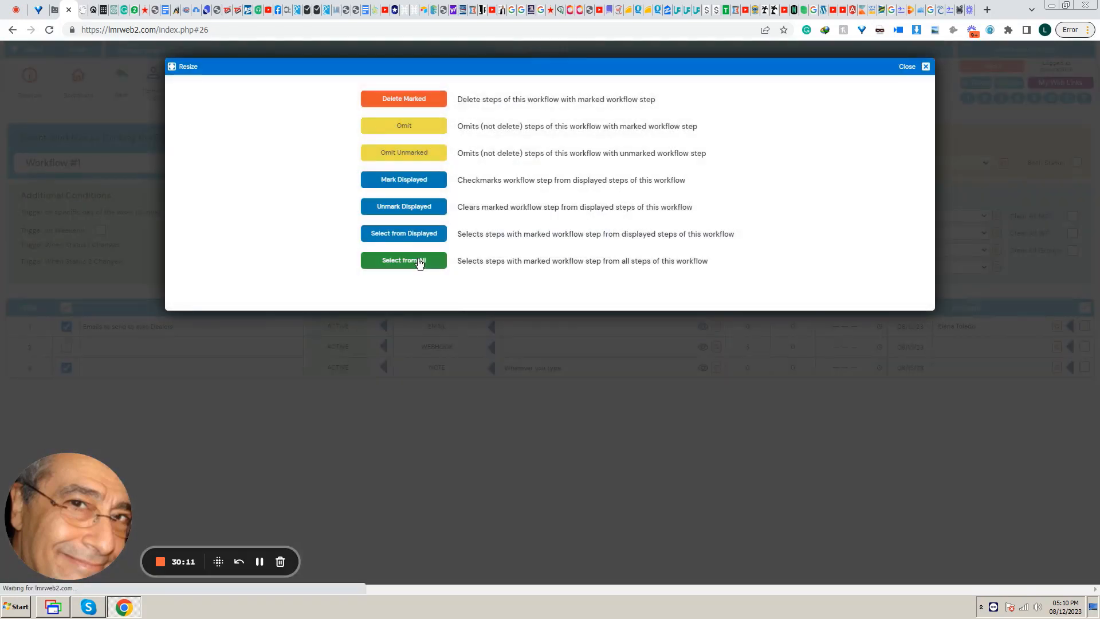
click(418, 259)
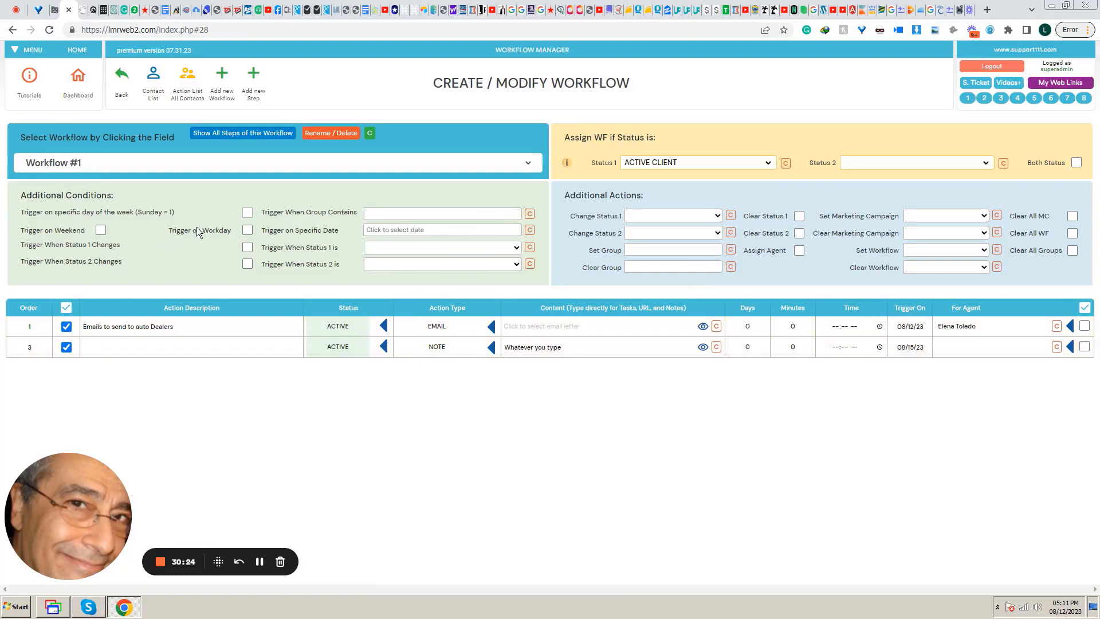
click(234, 134)
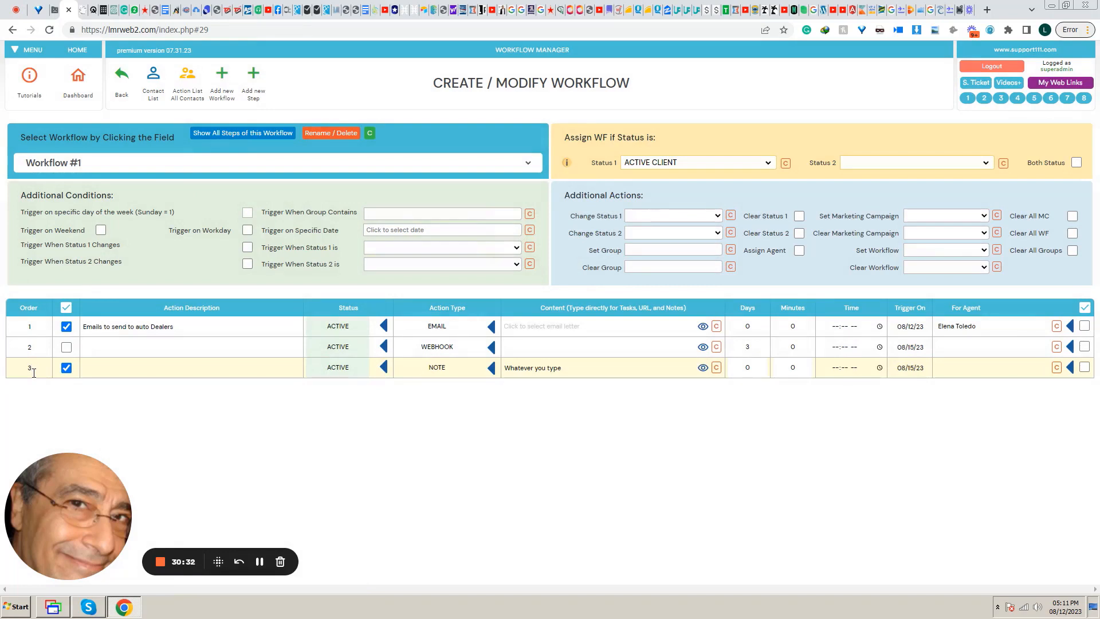
Step: Place the WEBHOOK step after the NOTE step by setting the NOTE order to 3 and the WEBHOOK order to 4
click(34, 373)
key(BackSpace)
text(3)
click(37, 347)
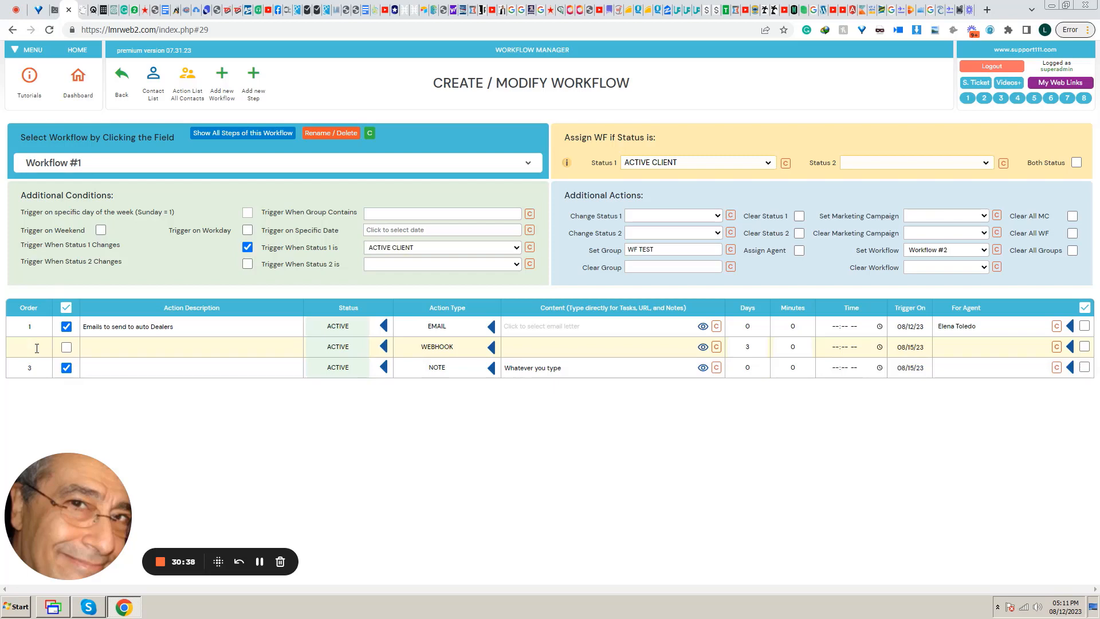
key(BackSpace)
text(4)
click(198, 439)
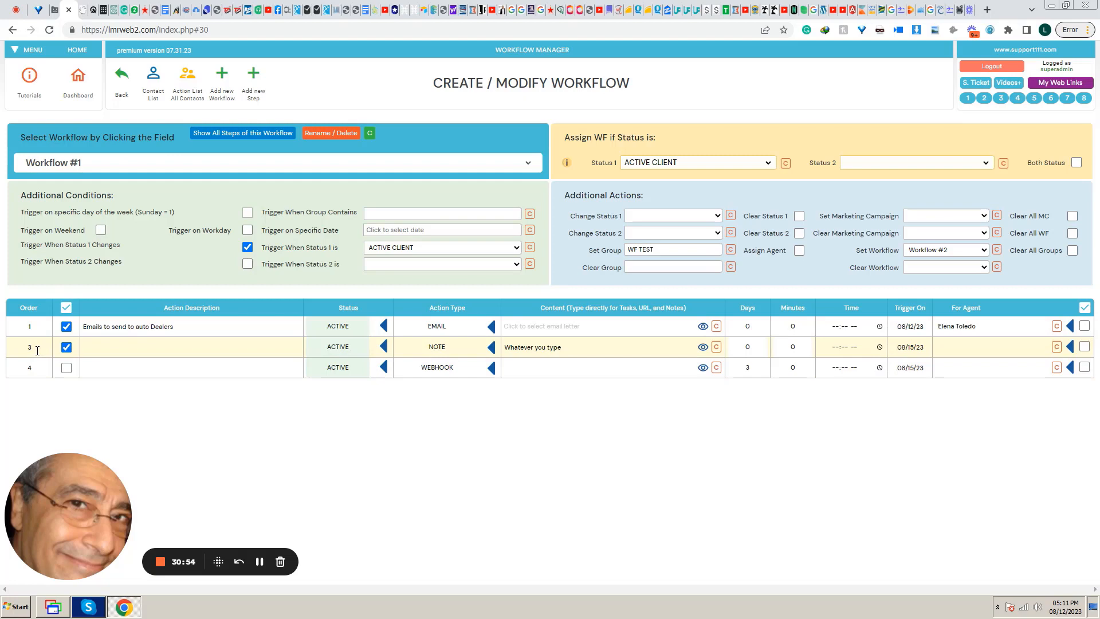
Step: Set the WEBHOOK step's order to 5 and the EMAIL step's order to 4 so the NOTE step comes first
text(5)
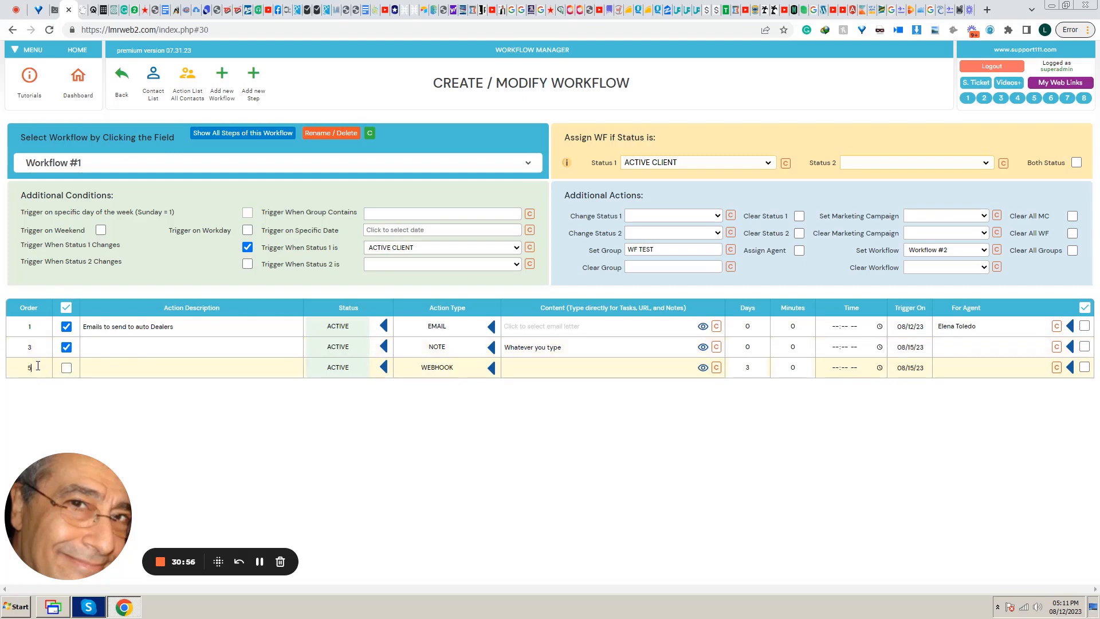
click(119, 411)
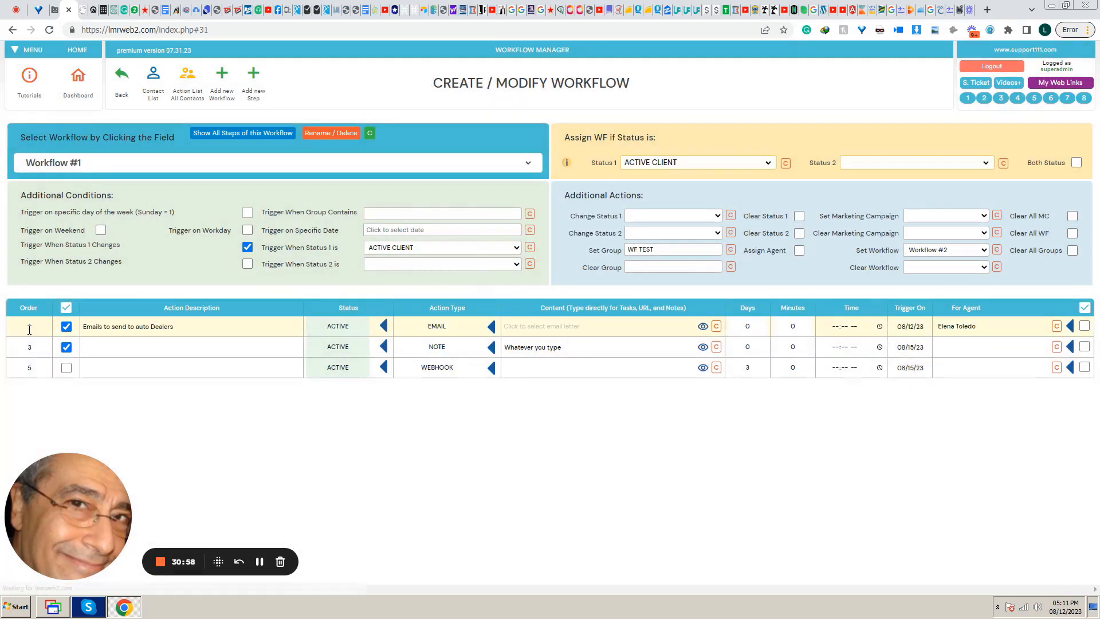
click(44, 352)
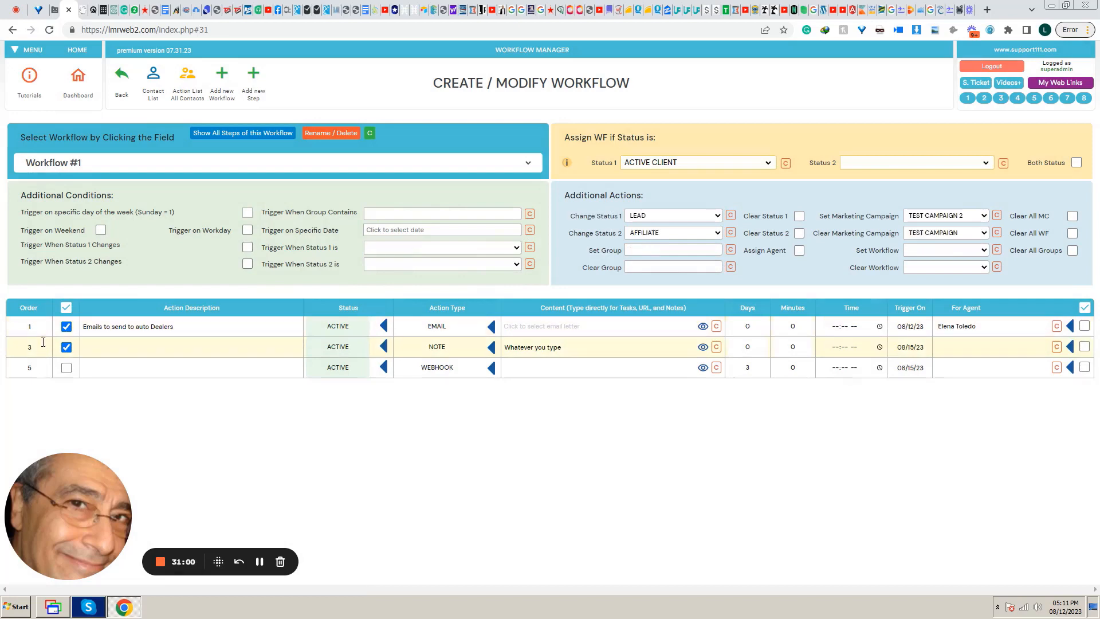
text(4)
click(122, 415)
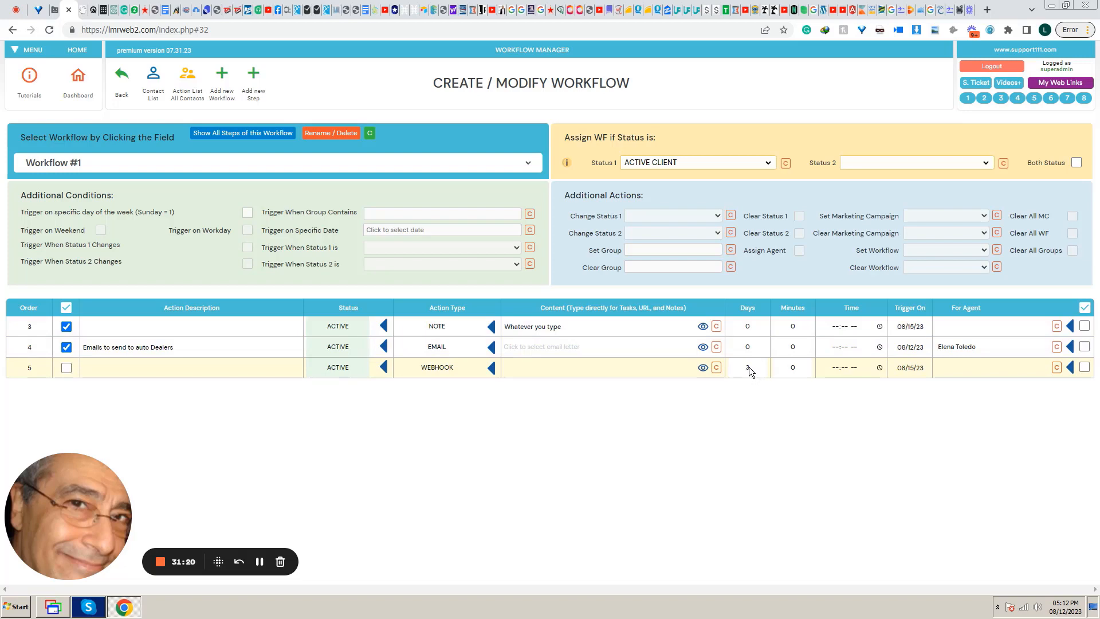
Step: Set the trigger date of the NOTE step at the start of the workflow to today
click(912, 329)
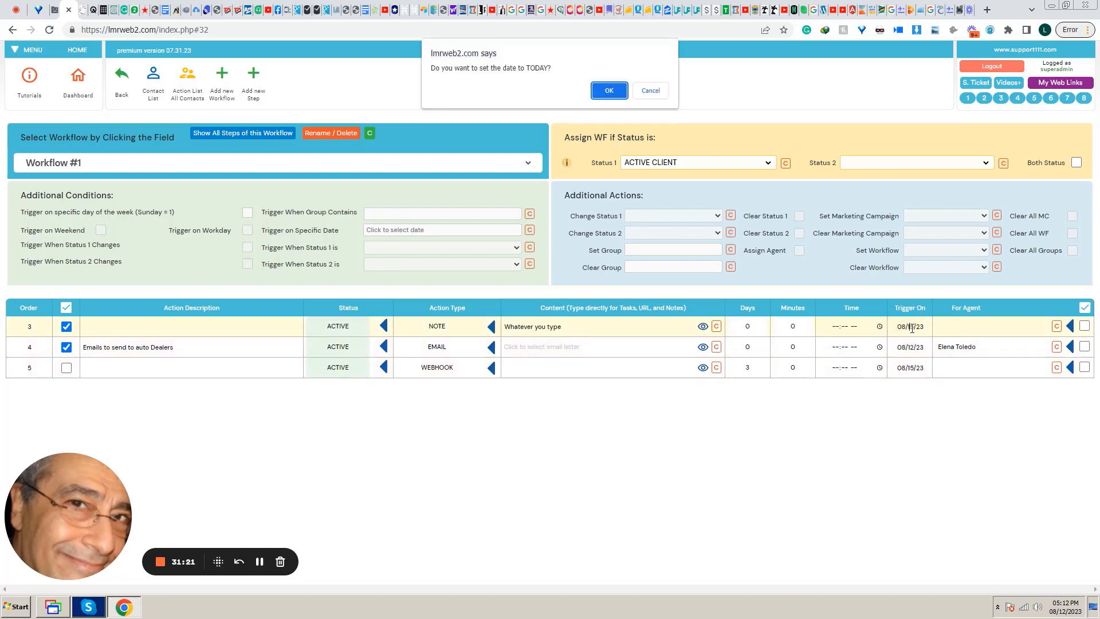
click(609, 90)
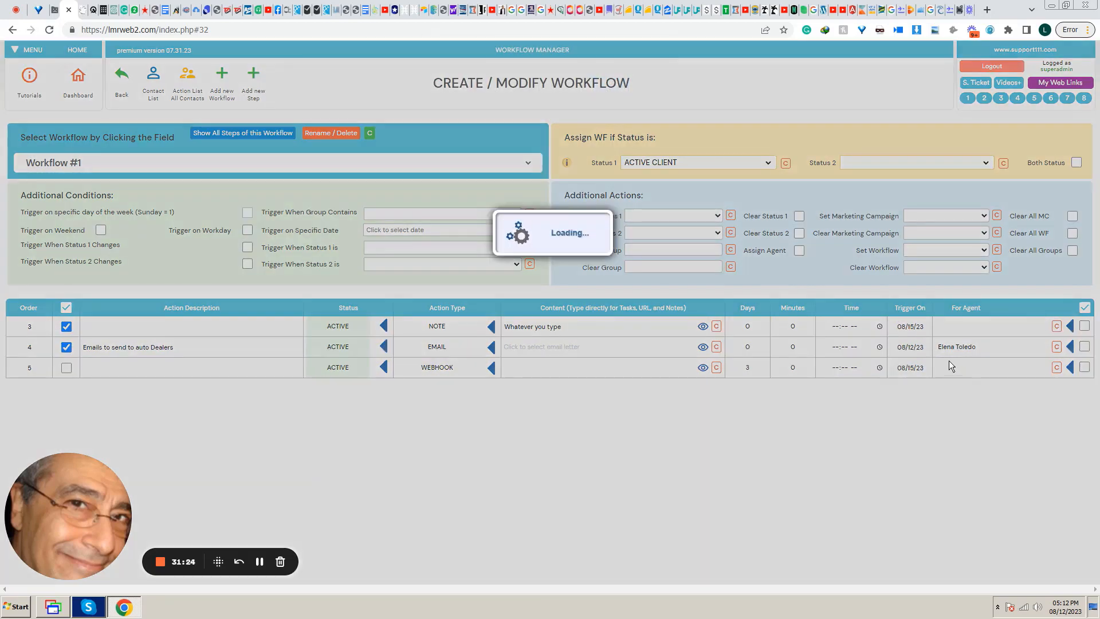